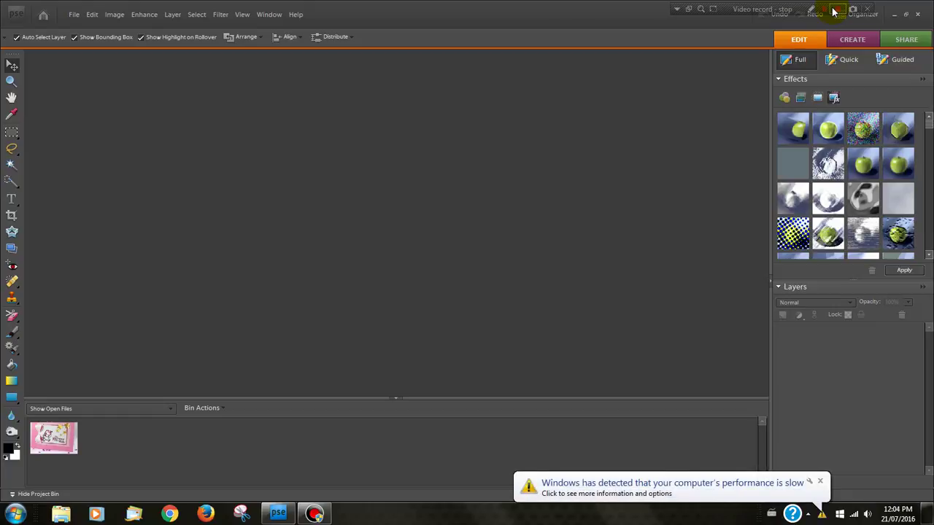
# Step: Dismiss the slow-performance notice and create Untitled-1: 600 × 200 px, 300 ppi, transparent background
pyautogui.click(821, 482)
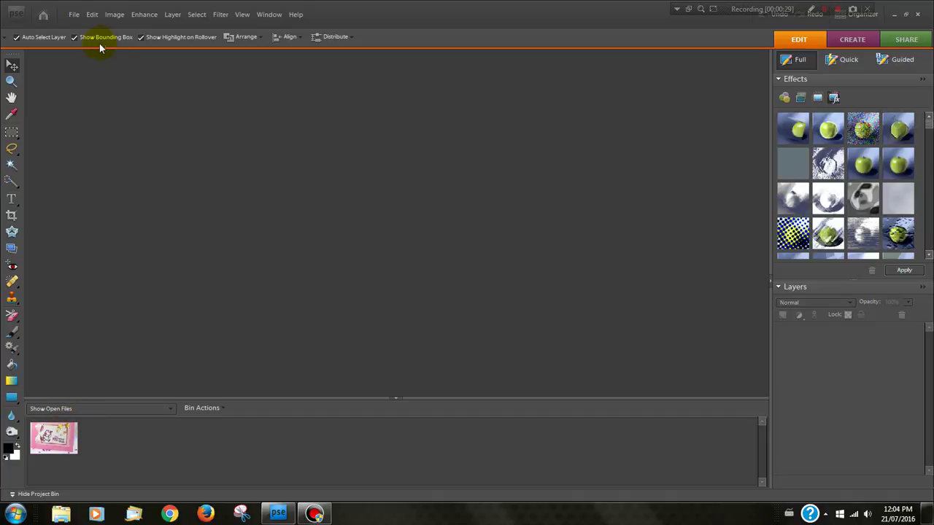
pyautogui.click(74, 16)
pyautogui.moveTo(116, 29)
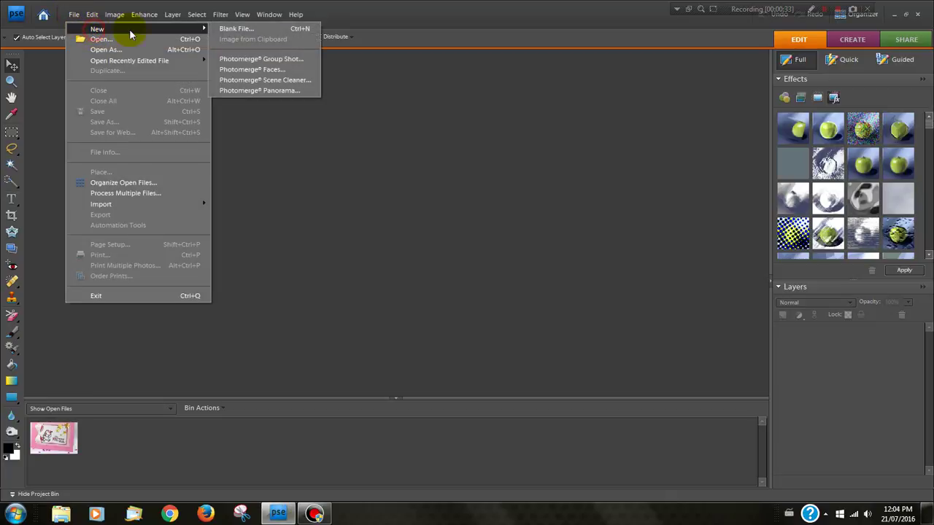
pyautogui.click(228, 29)
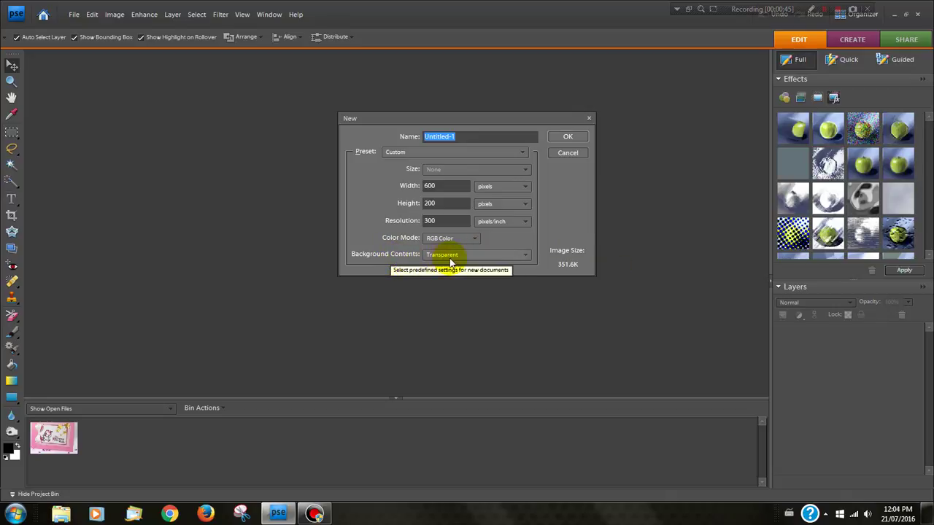
pyautogui.click(563, 134)
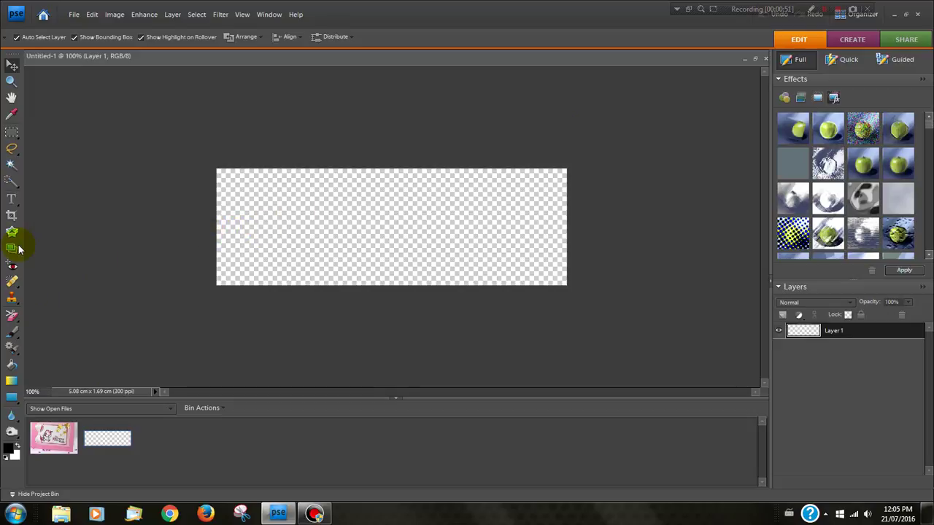
# Step: Type 'Happy Hanukkas.net' on the canvas in white Fairytales Script text
pyautogui.click(12, 200)
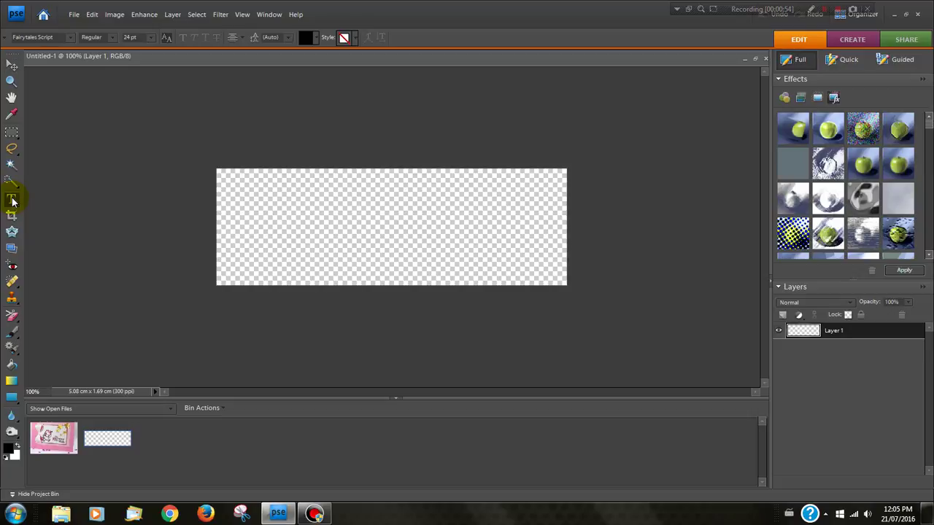
pyautogui.click(71, 37)
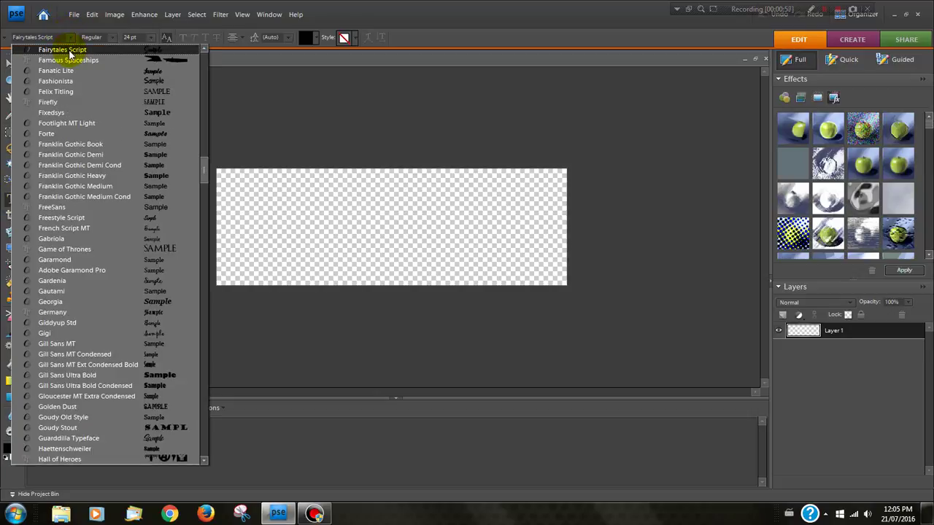
pyautogui.click(69, 51)
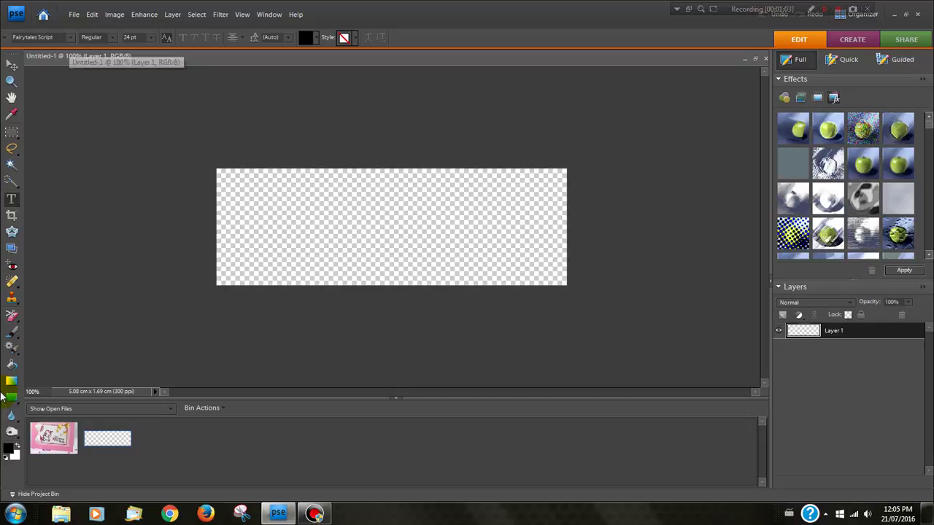
pyautogui.click(19, 447)
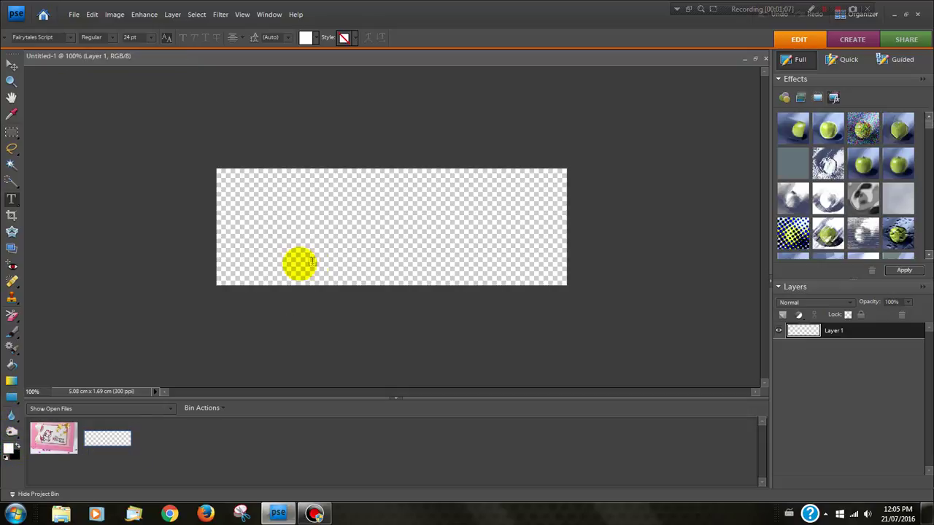
pyautogui.click(253, 228)
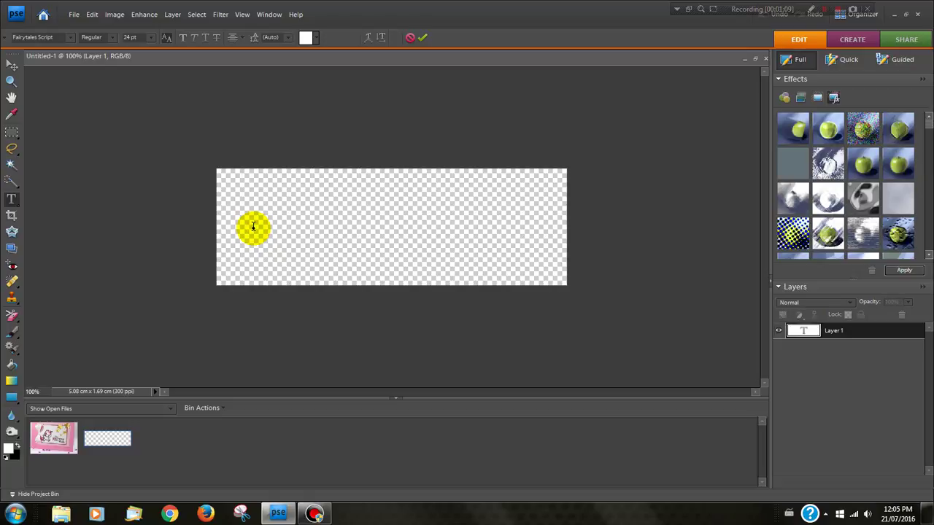
pyautogui.write('Happy')
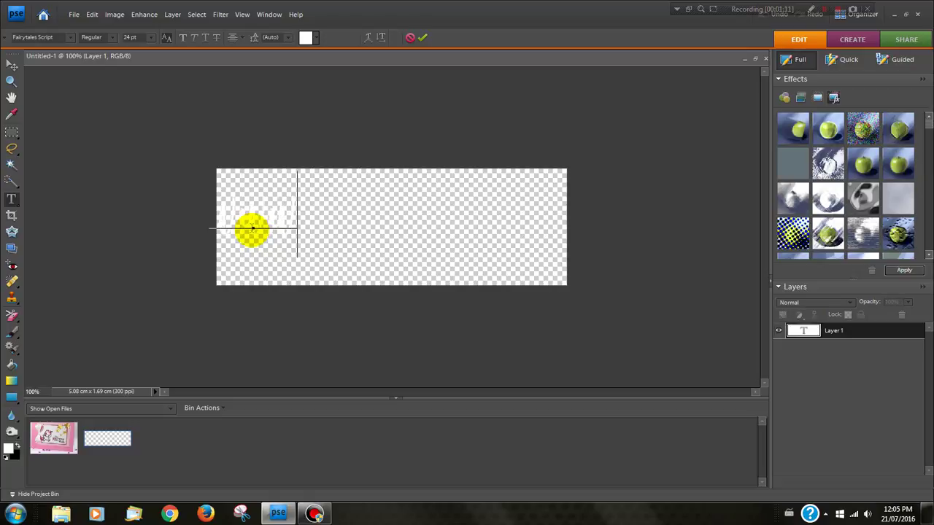
pyautogui.write(' Hanukka')
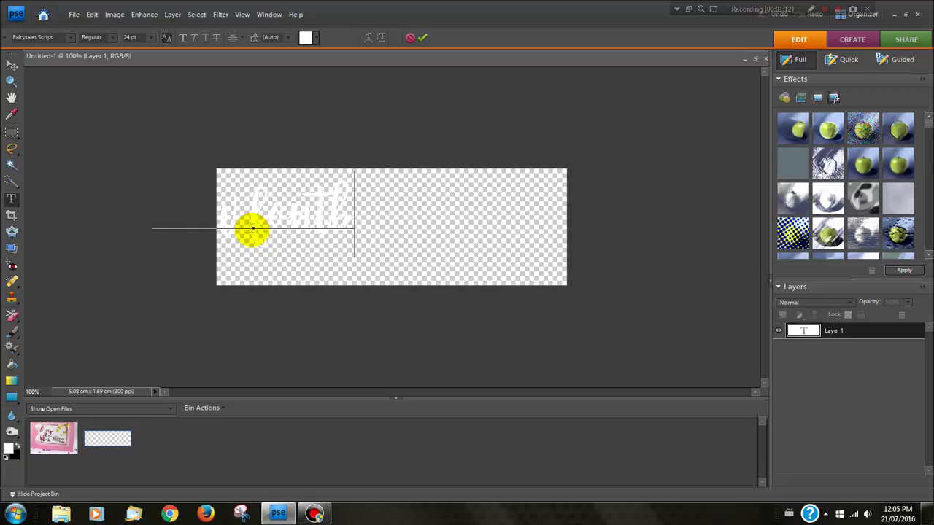
pyautogui.write('s.net')
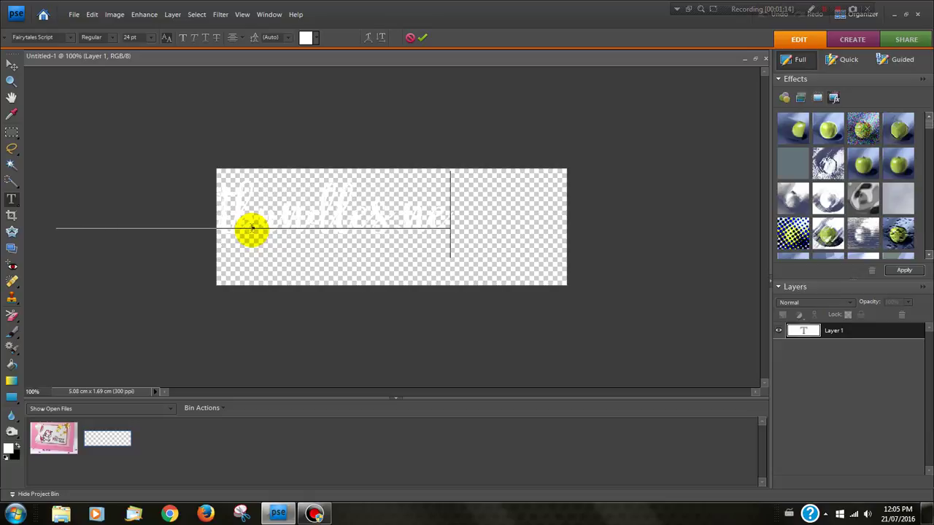
# Step: Commit the text, then move and shrink it so it sits inside the canvas
pyautogui.click(422, 37)
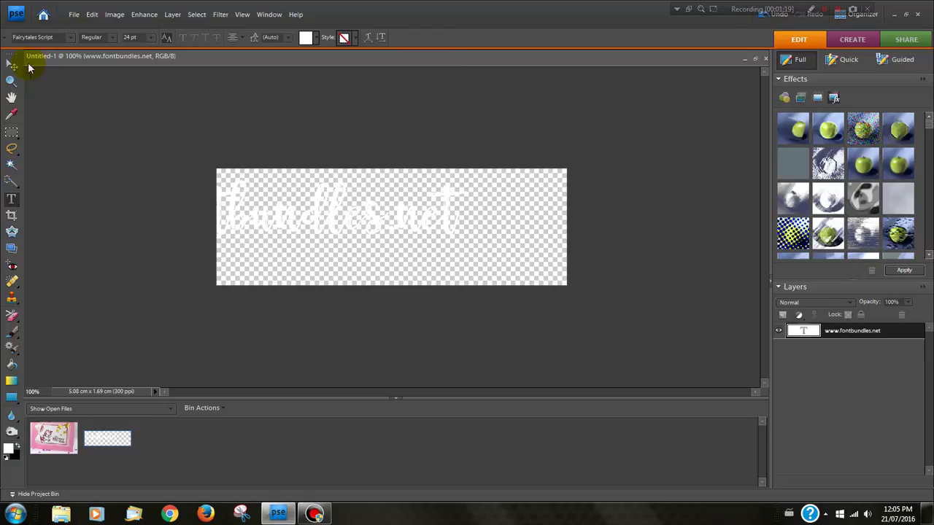
pyautogui.click(11, 66)
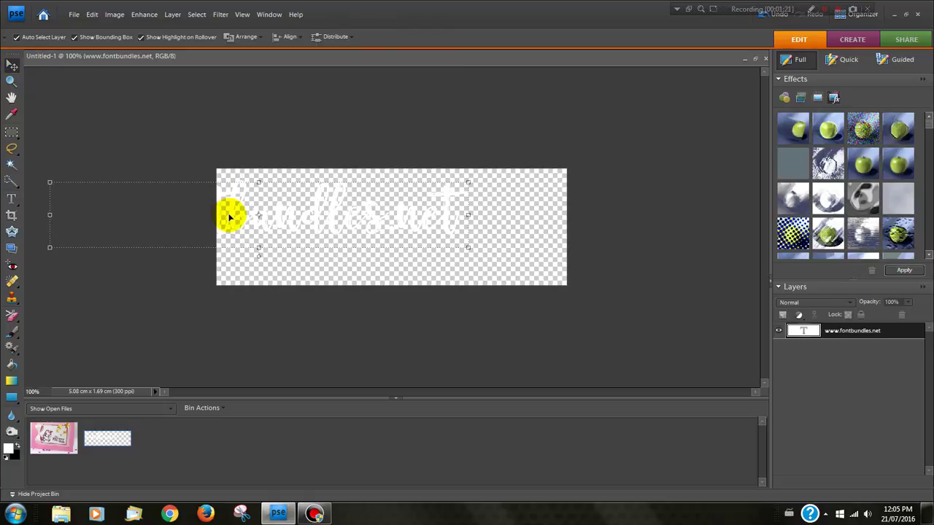
pyautogui.moveTo(229, 212); pyautogui.dragTo(348, 225)
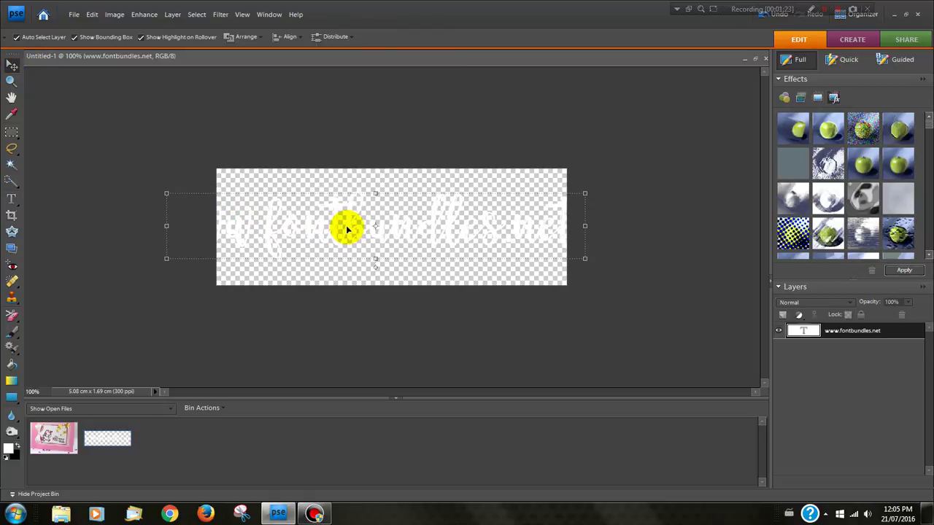
pyautogui.moveTo(586, 193); pyautogui.dragTo(477, 202)
pyautogui.moveTo(300, 232); pyautogui.dragTo(358, 231)
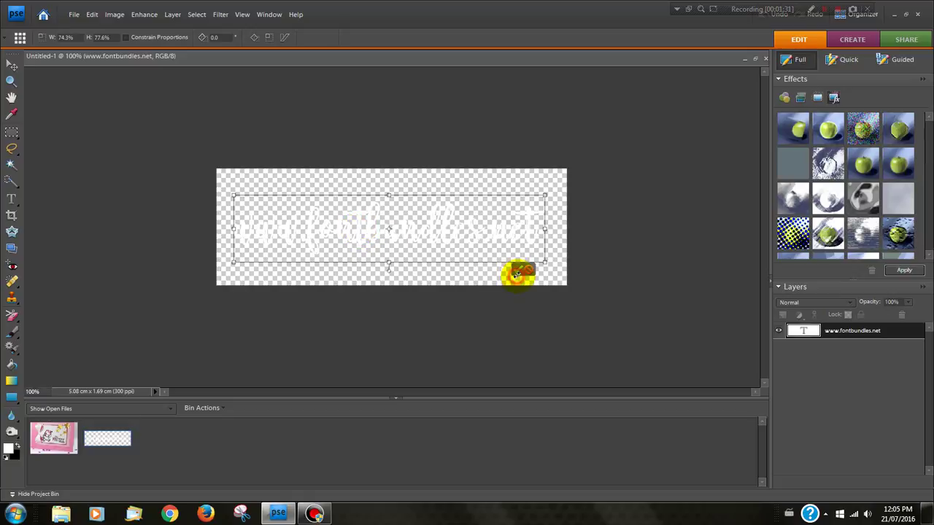
# Step: Temporarily recolour the text black and enlarge it to span the canvas width
pyautogui.press('t')
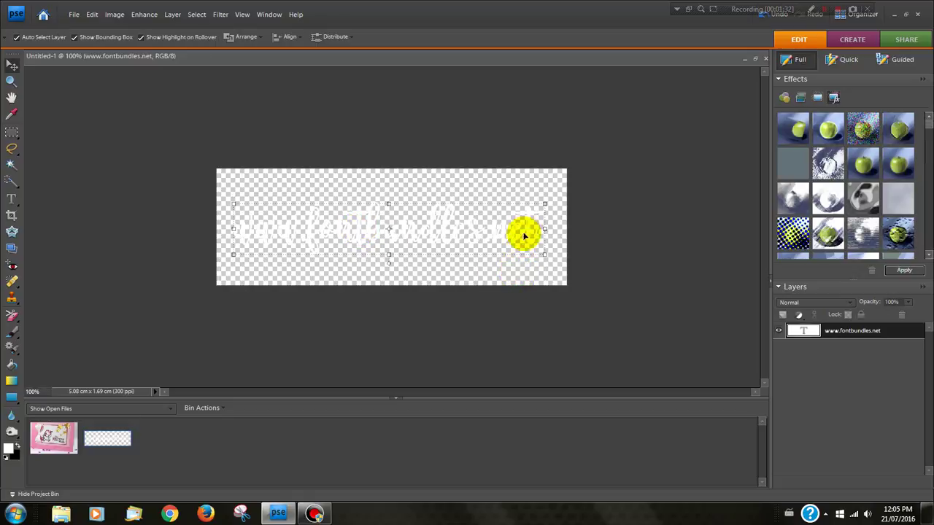
pyautogui.doubleClick(521, 226)
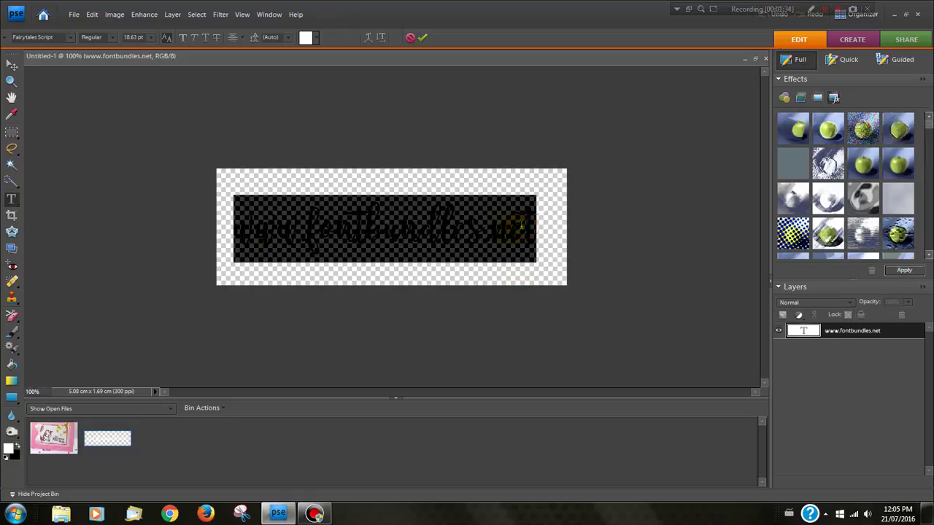
pyautogui.click(17, 444)
pyautogui.hotkey('ctrl', 'Return')
pyautogui.press('v')
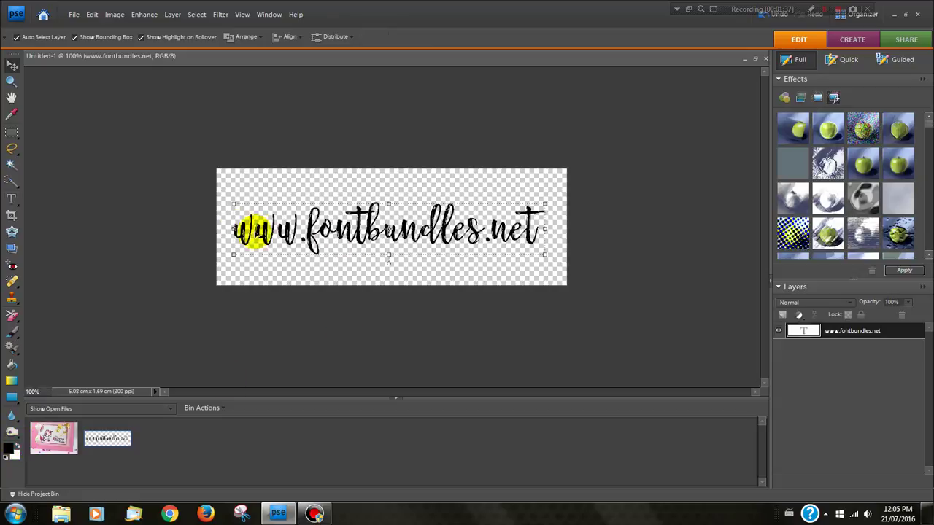
pyautogui.moveTo(545, 254); pyautogui.dragTo(556, 273)
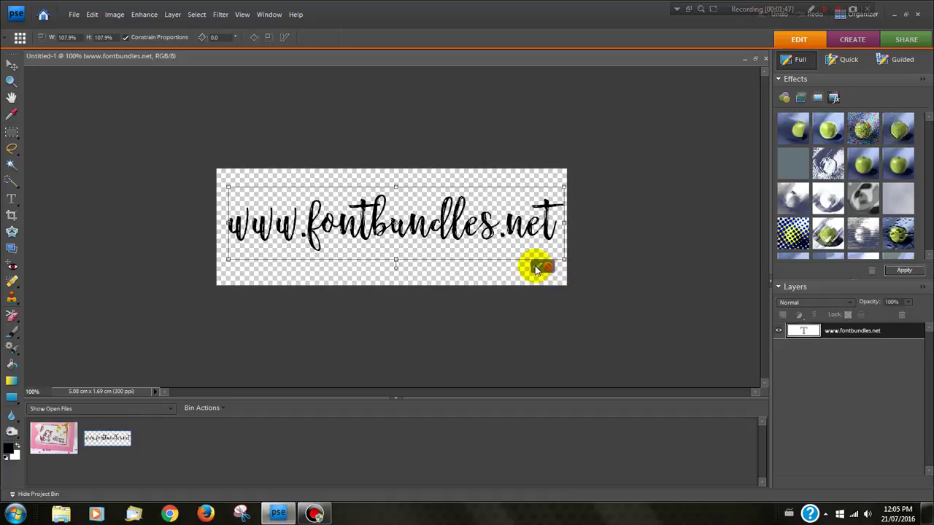
pyautogui.click(538, 268)
# Step: Turn the text white again and commit it
pyautogui.doubleClick(556, 219)
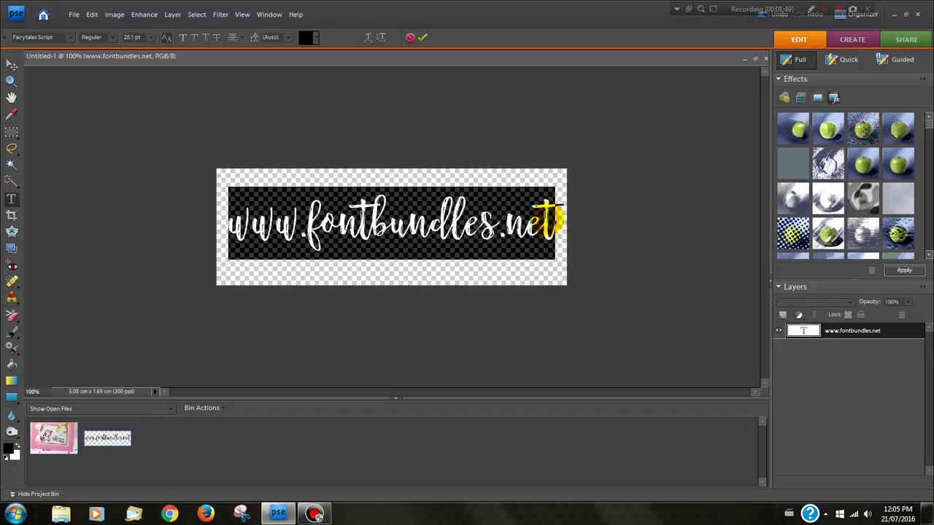
pyautogui.click(19, 446)
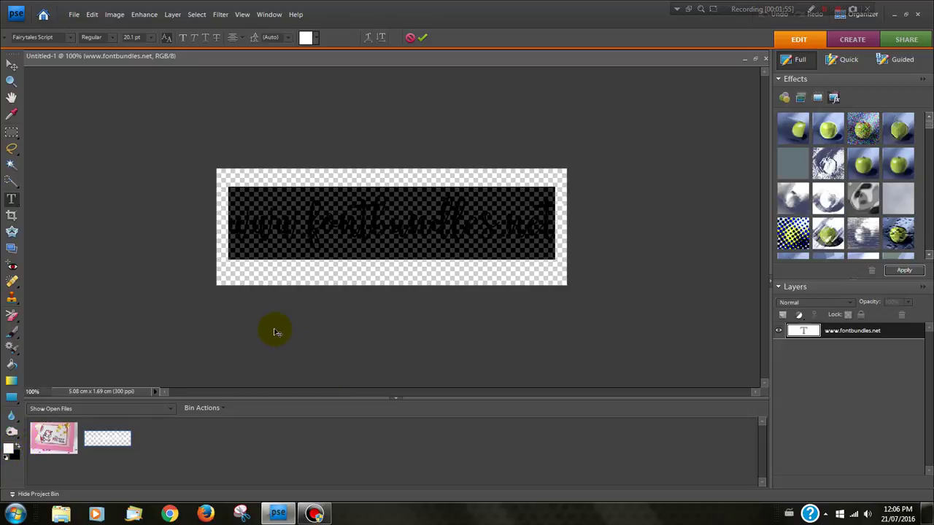
pyautogui.click(324, 326)
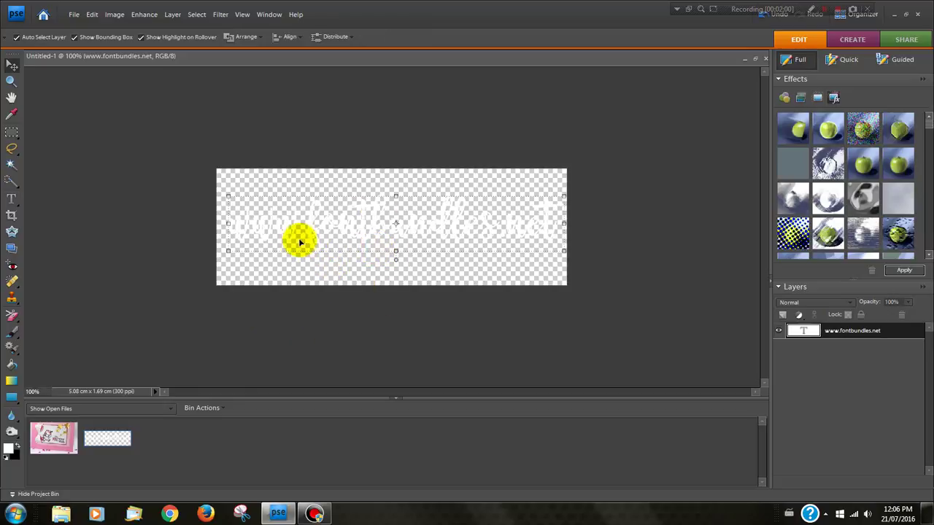
# Step: Save the design as watermark1.psd and close the document
pyautogui.click(73, 14)
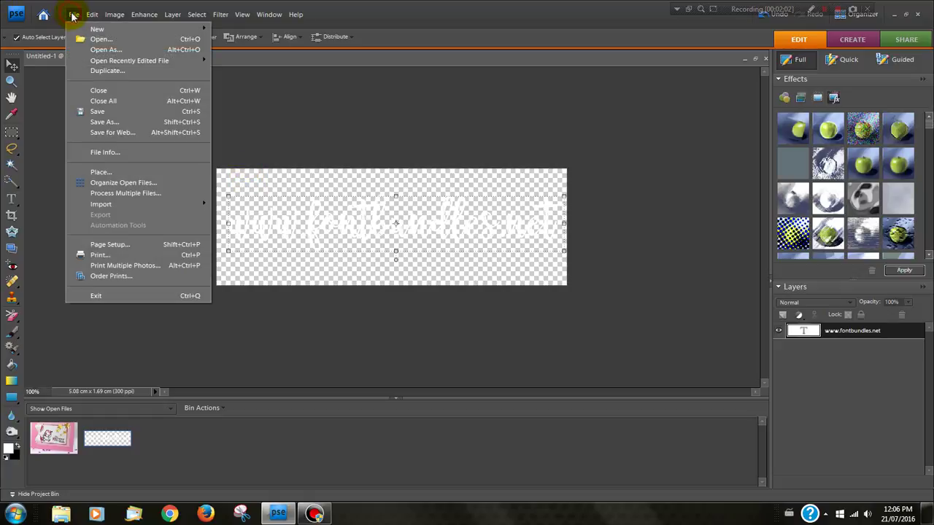
pyautogui.click(105, 123)
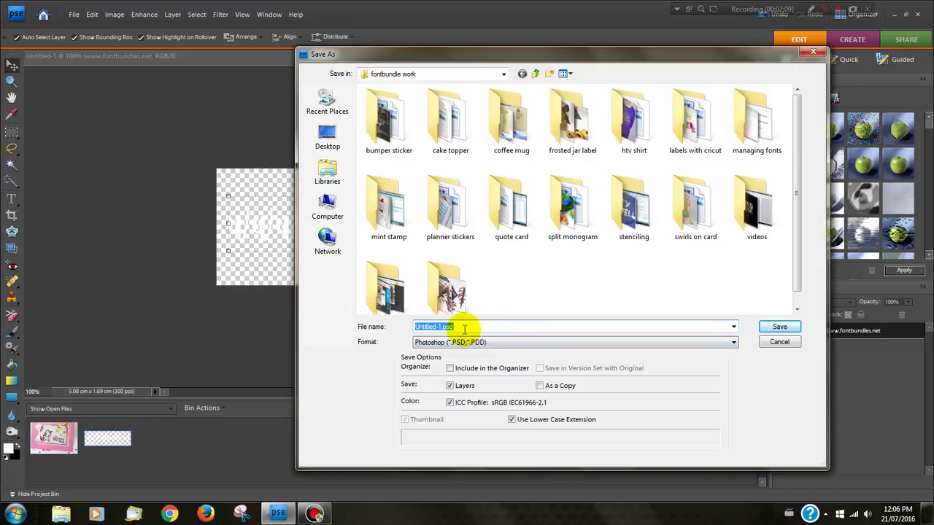
pyautogui.write('wat')
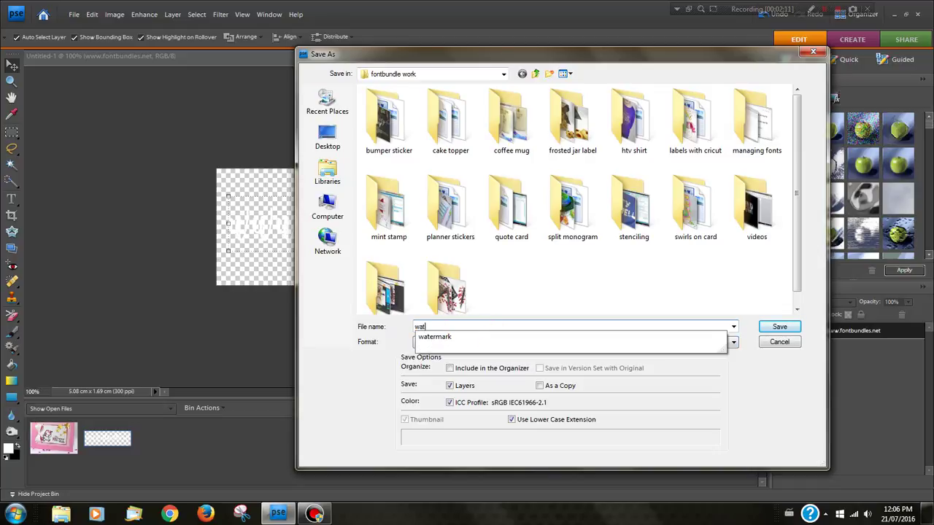
pyautogui.write('ermark1')
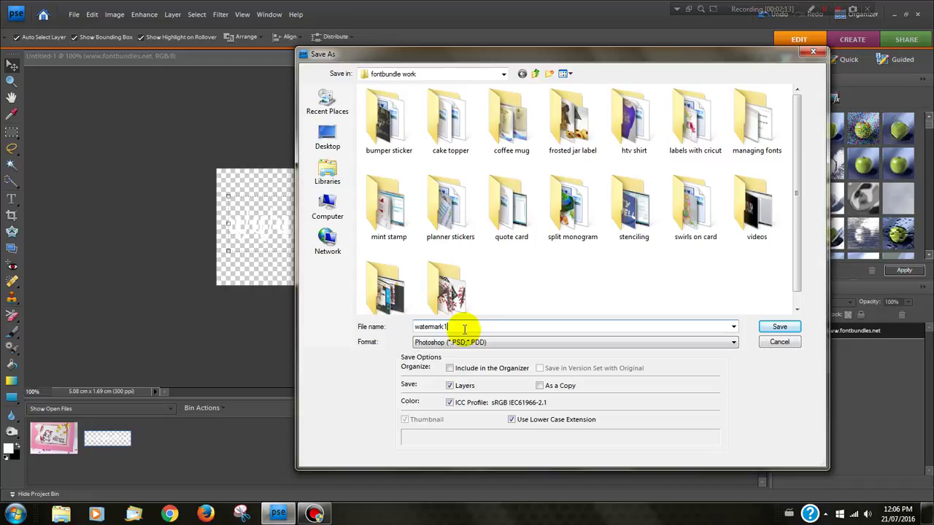
pyautogui.click(779, 327)
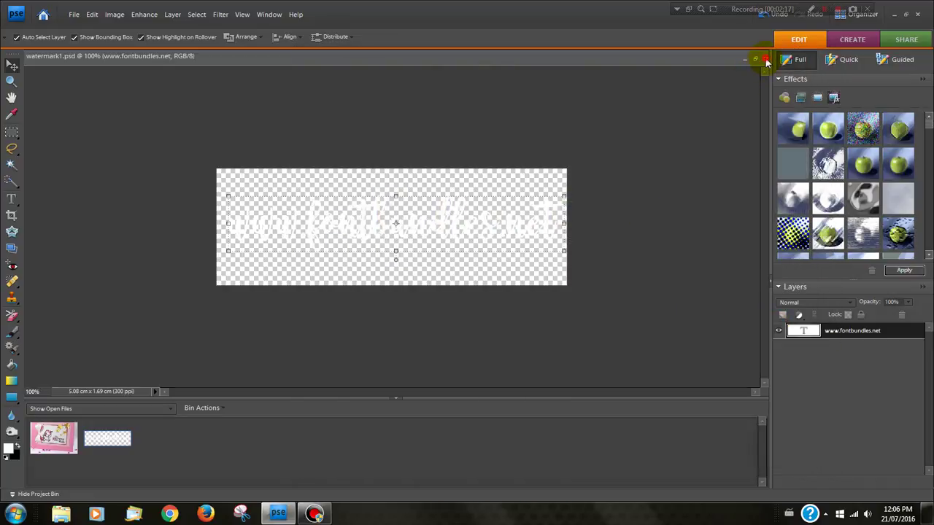
pyautogui.click(765, 59)
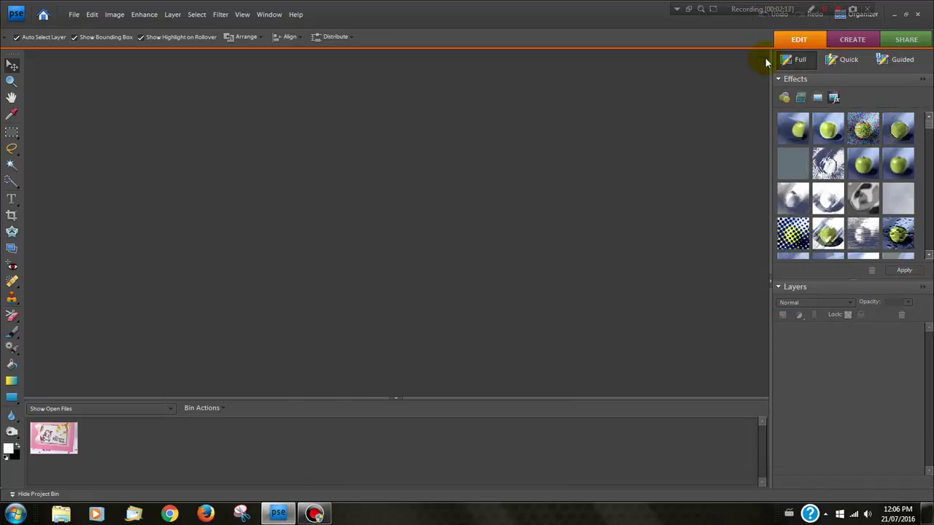
# Step: Open the pink card photo and watermark1.psd, then select each in the Project Bin
pyautogui.doubleClick(49, 448)
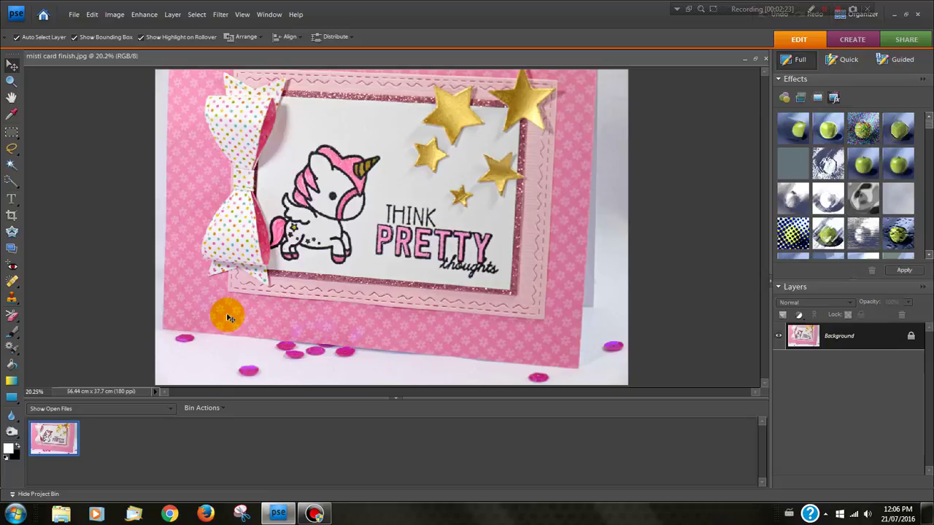
pyautogui.click(74, 15)
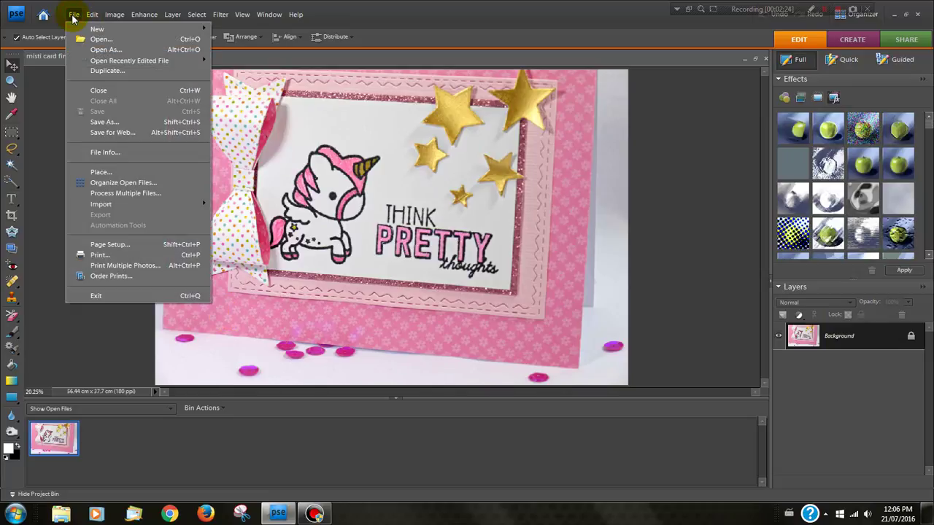
pyautogui.click(96, 39)
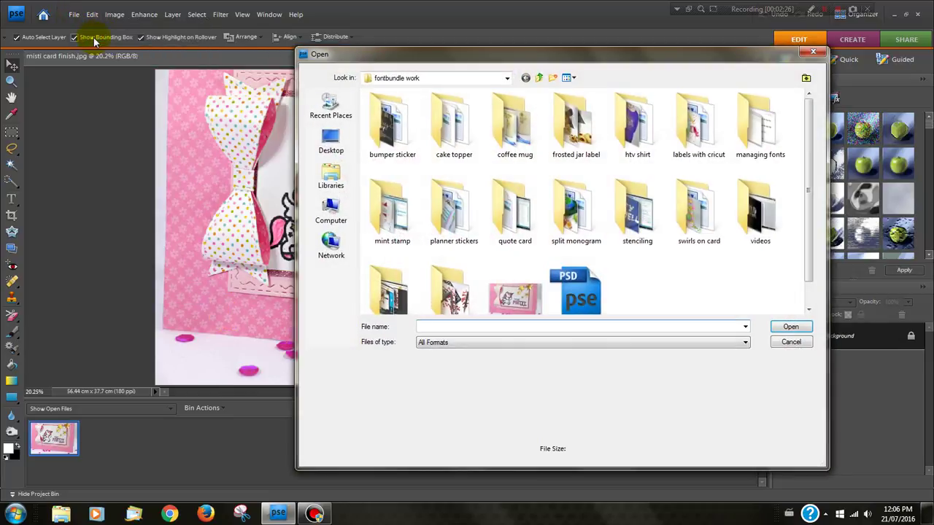
pyautogui.doubleClick(582, 298)
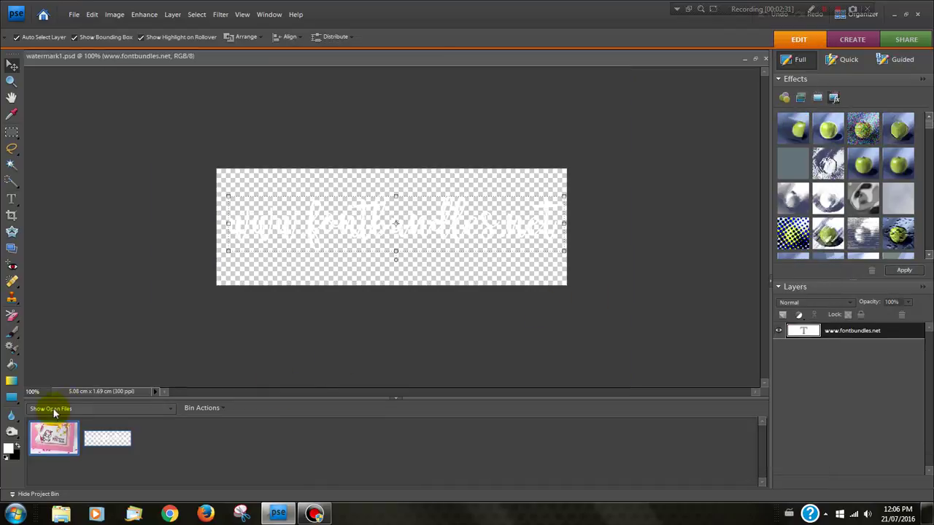
pyautogui.click(52, 442)
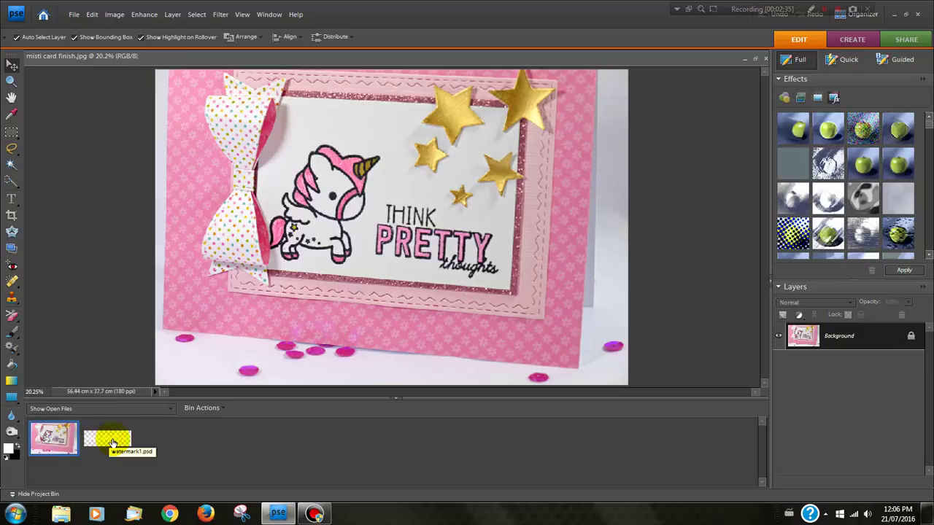
pyautogui.click(112, 442)
# Step: Drop the watermark onto the card, enlarge it about double, tilt it diagonally and commit
pyautogui.moveTo(112, 441); pyautogui.dragTo(326, 273)
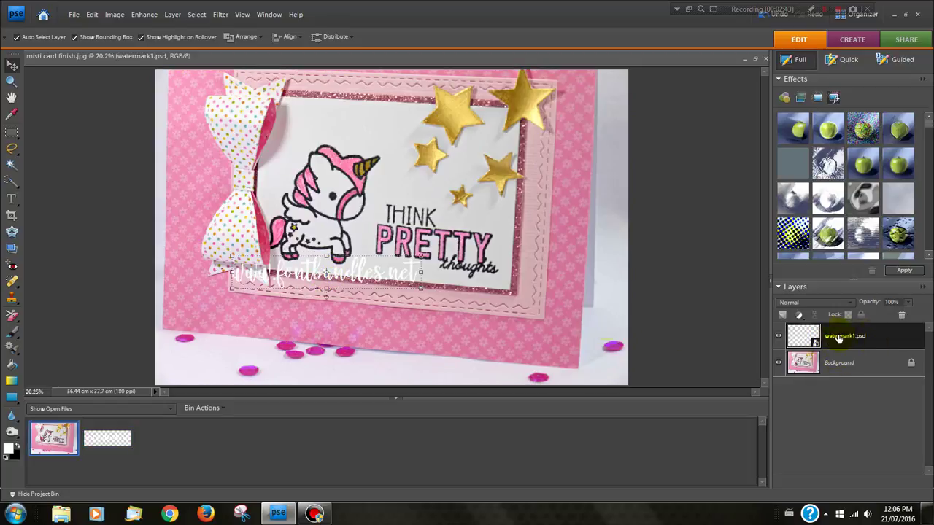
pyautogui.moveTo(420, 289); pyautogui.dragTo(607, 353)
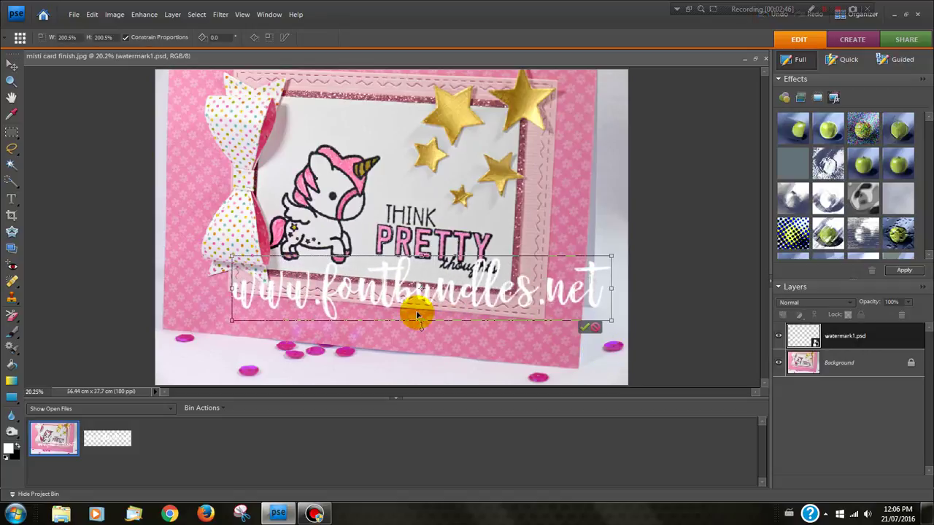
pyautogui.moveTo(417, 308); pyautogui.dragTo(429, 294)
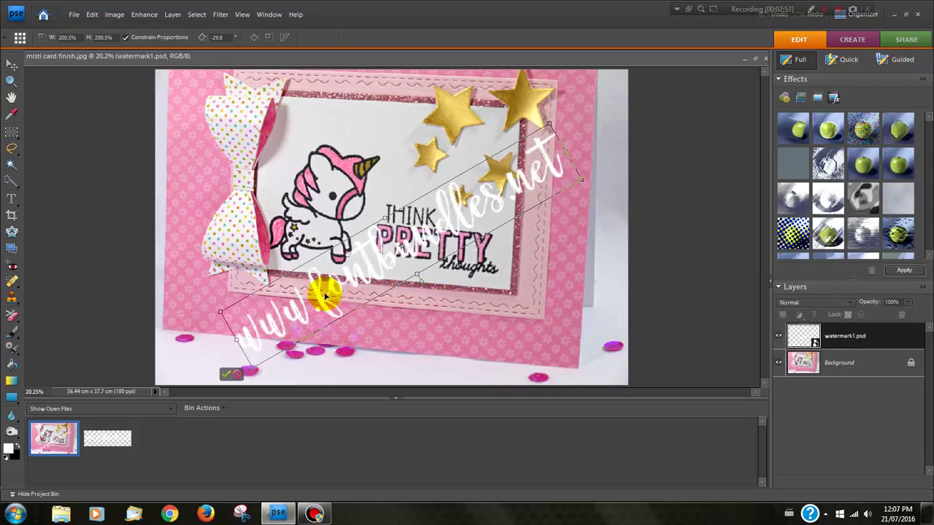
pyautogui.moveTo(323, 292)
pyautogui.mouseDown()
pyautogui.moveTo(309, 267)
pyautogui.moveTo(310, 279)
pyautogui.mouseUp()
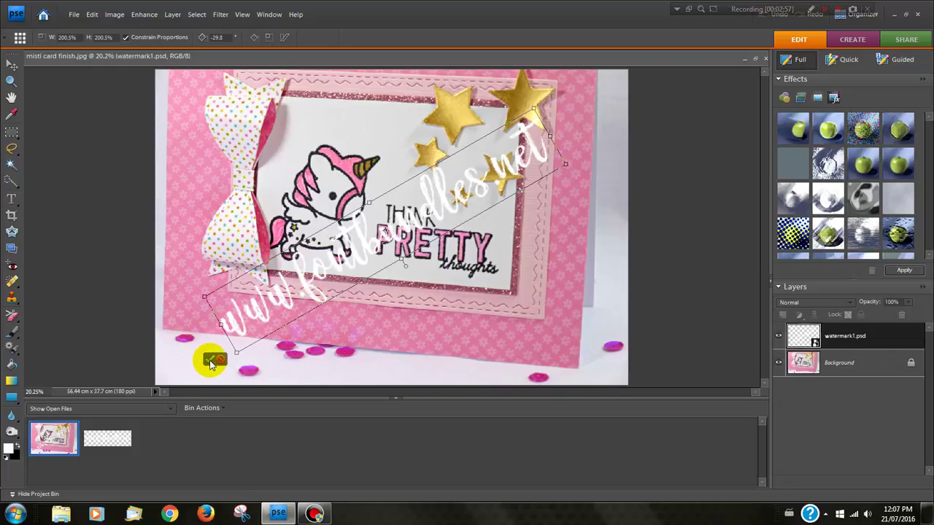
pyautogui.click(209, 362)
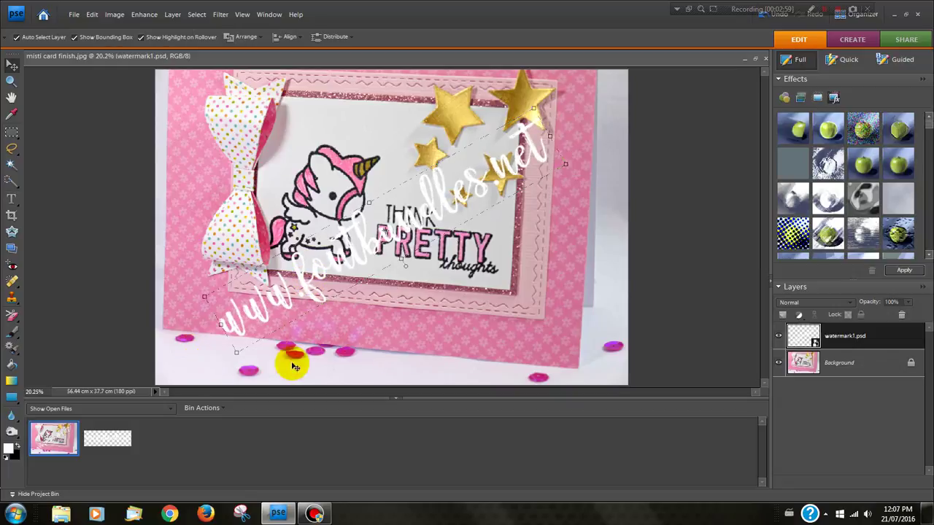
# Step: Set the watermark layer's opacity to about 66%, then select the Background layer
pyautogui.click(910, 306)
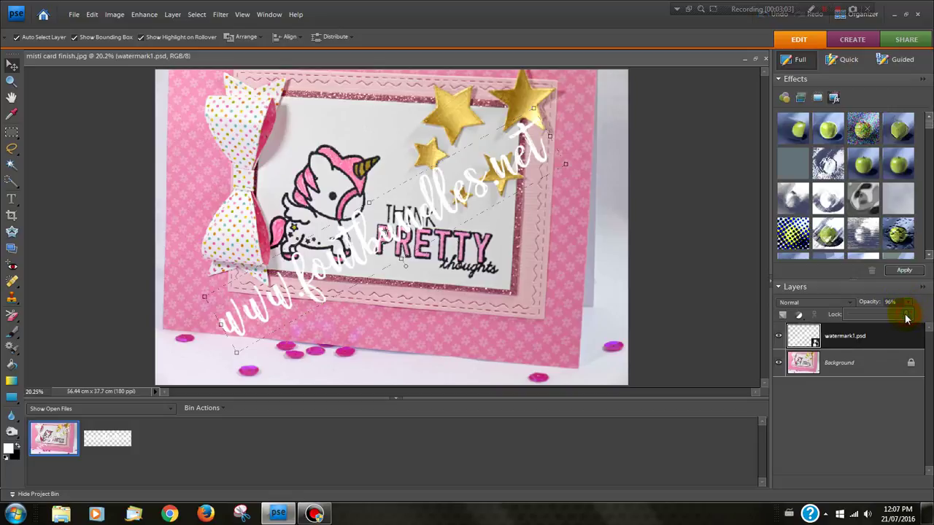
pyautogui.moveTo(872, 313); pyautogui.dragTo(871, 313)
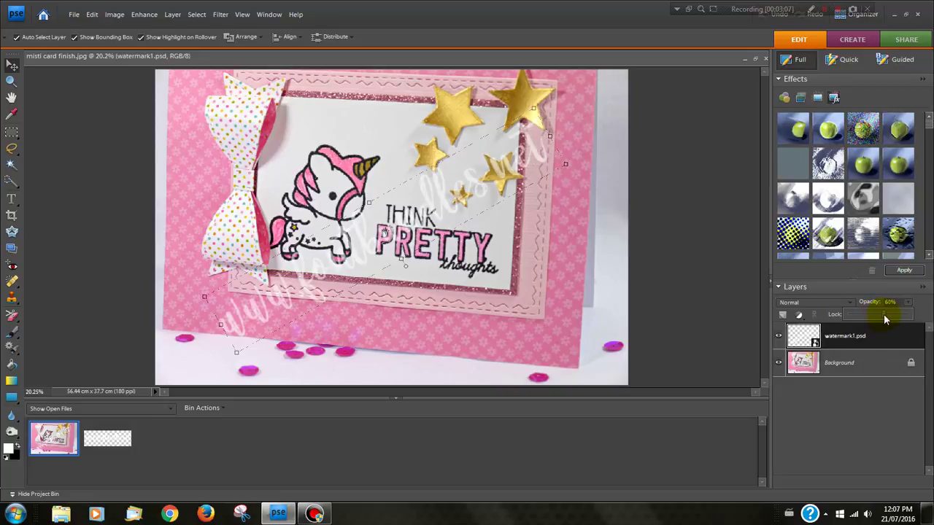
pyautogui.moveTo(887, 315); pyautogui.dragTo(889, 317)
pyautogui.click(688, 318)
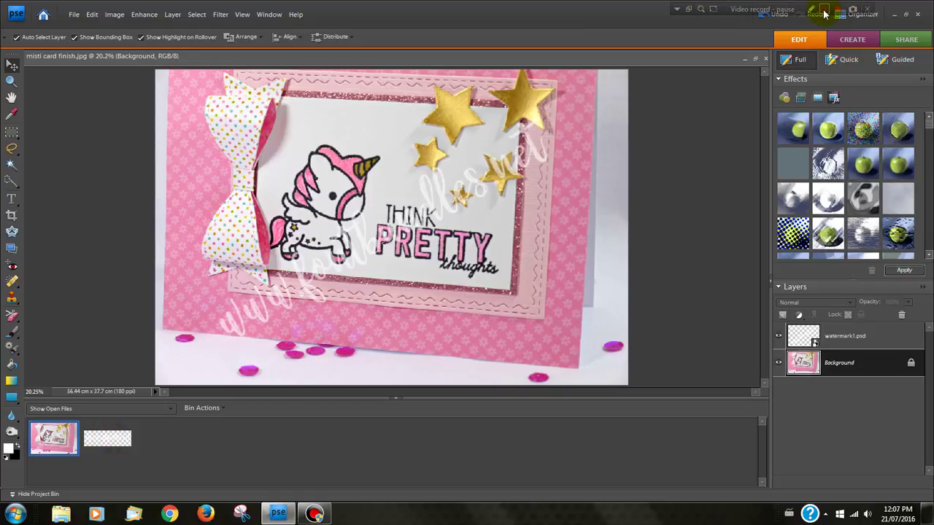
# Step: Close the watermark file and create a white 1000 × 200 px, 72 ppi blank document
pyautogui.click(766, 59)
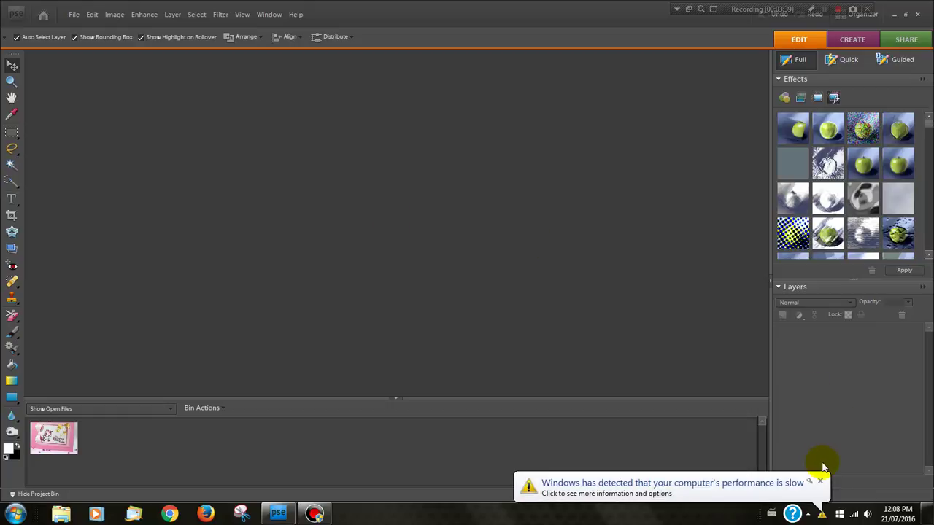
pyautogui.click(820, 481)
pyautogui.click(74, 17)
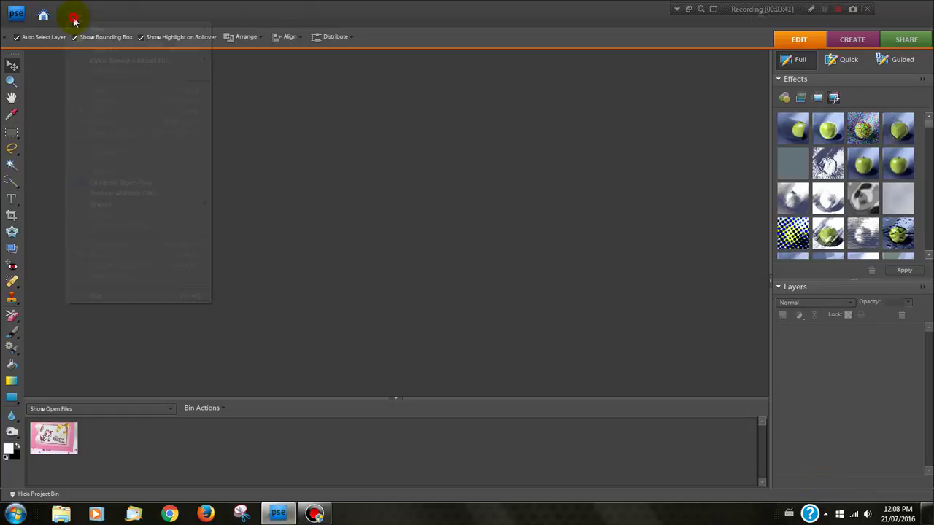
pyautogui.moveTo(98, 29)
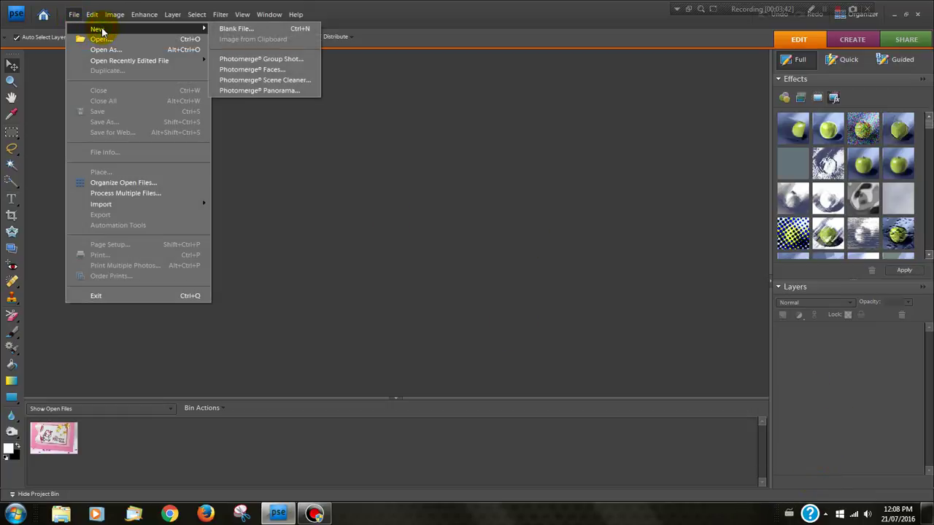
pyautogui.click(232, 33)
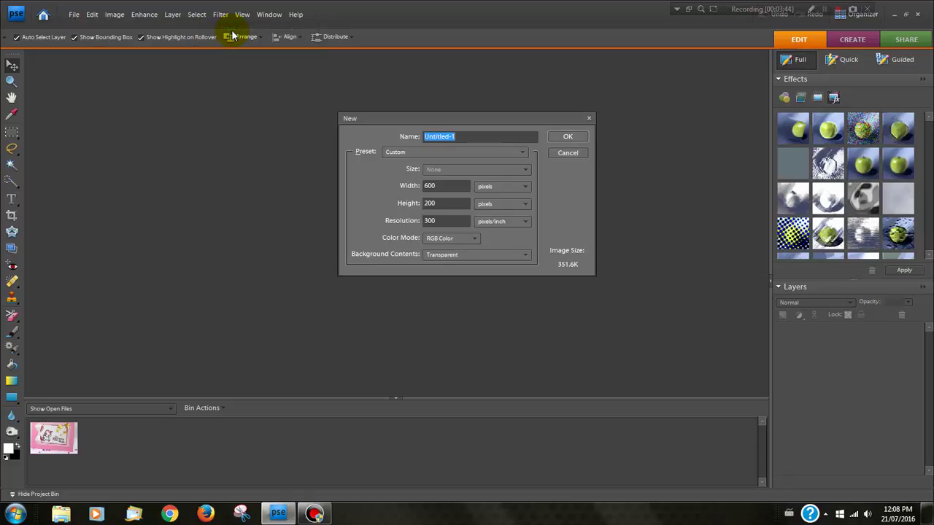
pyautogui.click(453, 186)
pyautogui.write('1000')
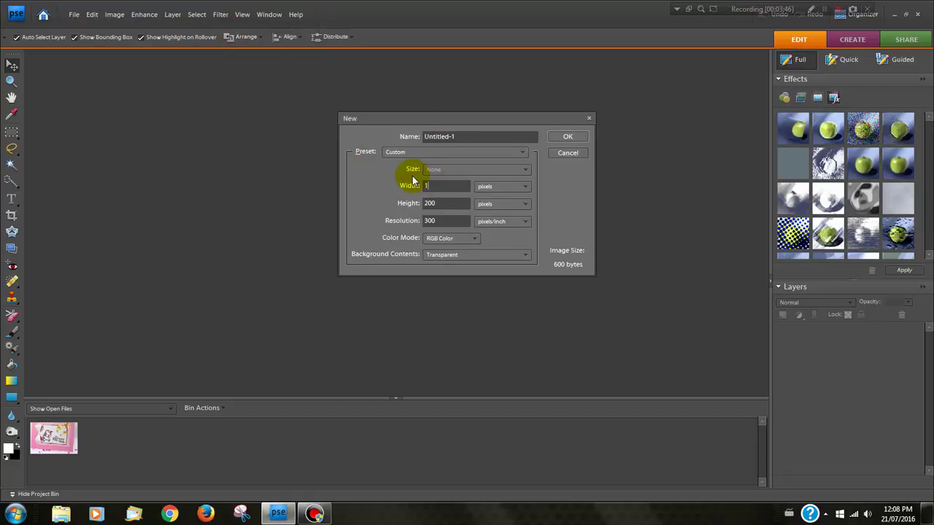
pyautogui.click(444, 221)
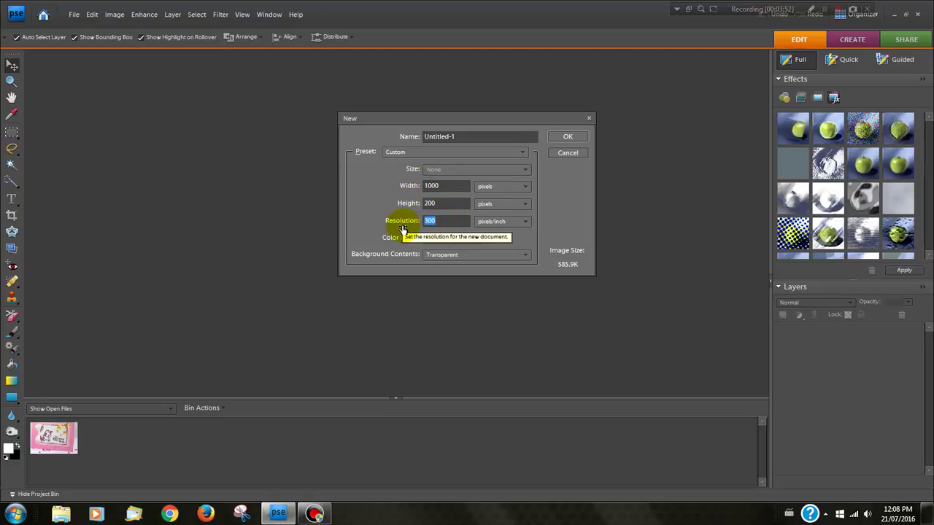
pyautogui.write('72')
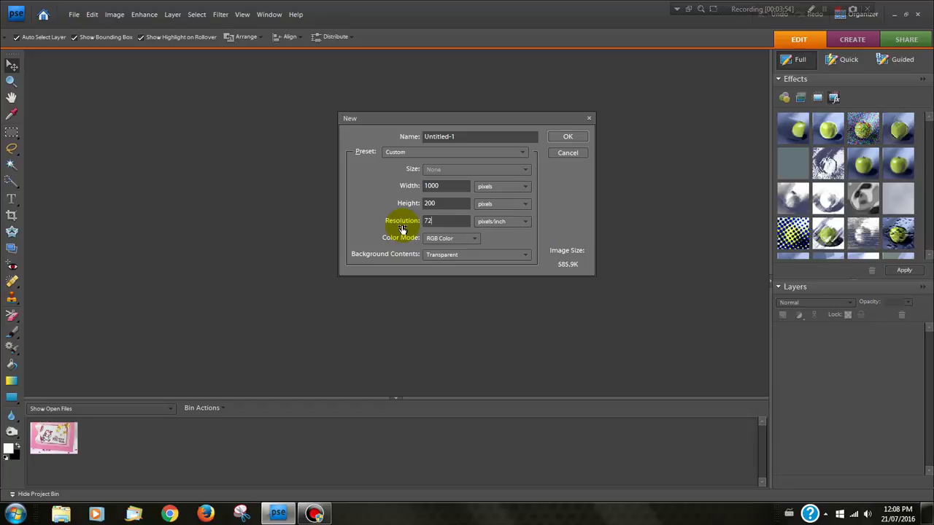
pyautogui.click(436, 254)
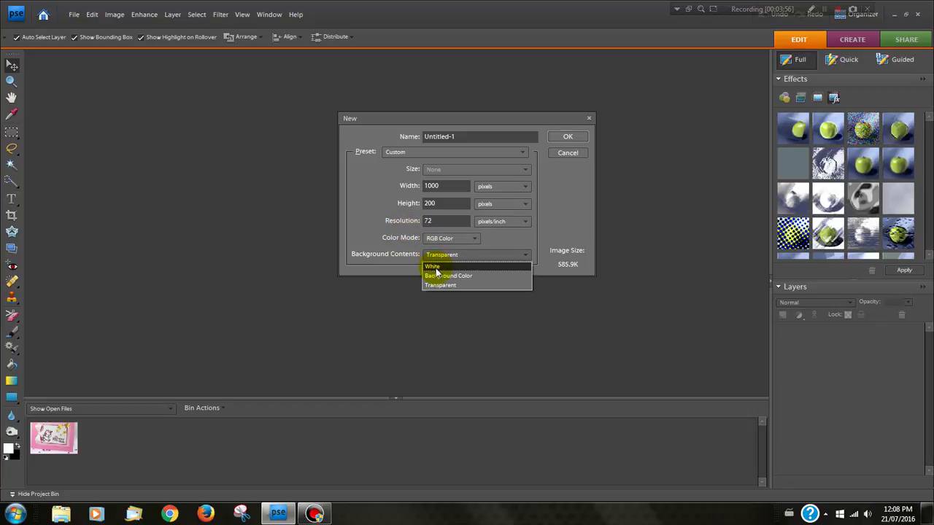
pyautogui.click(436, 267)
pyautogui.click(560, 137)
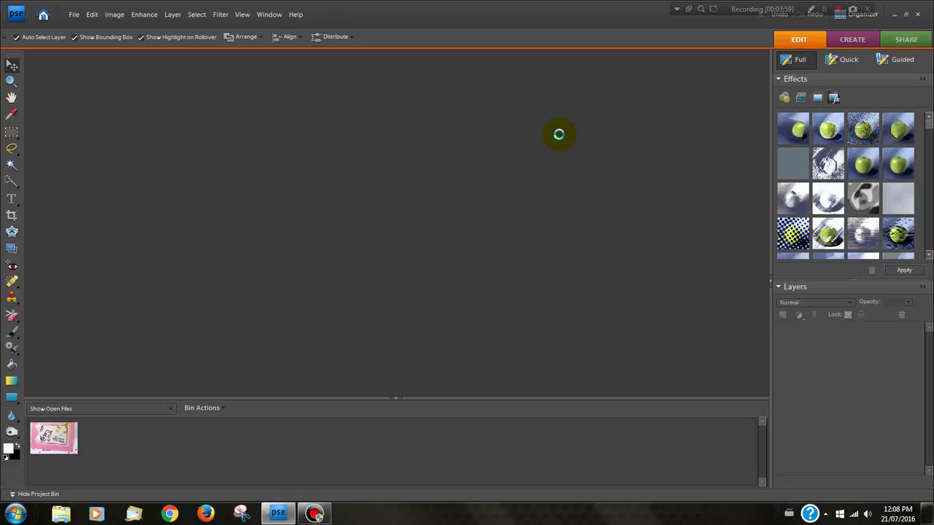
pyautogui.click(12, 200)
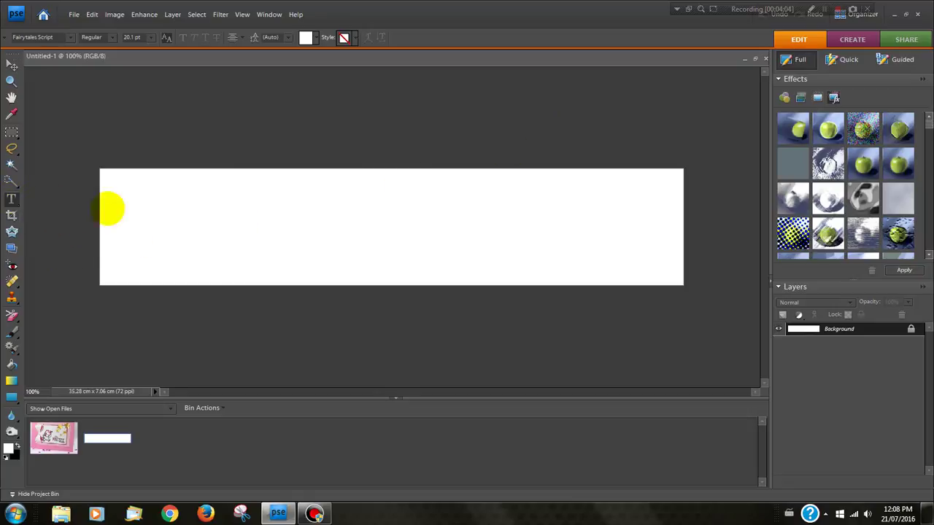
pyautogui.click(69, 37)
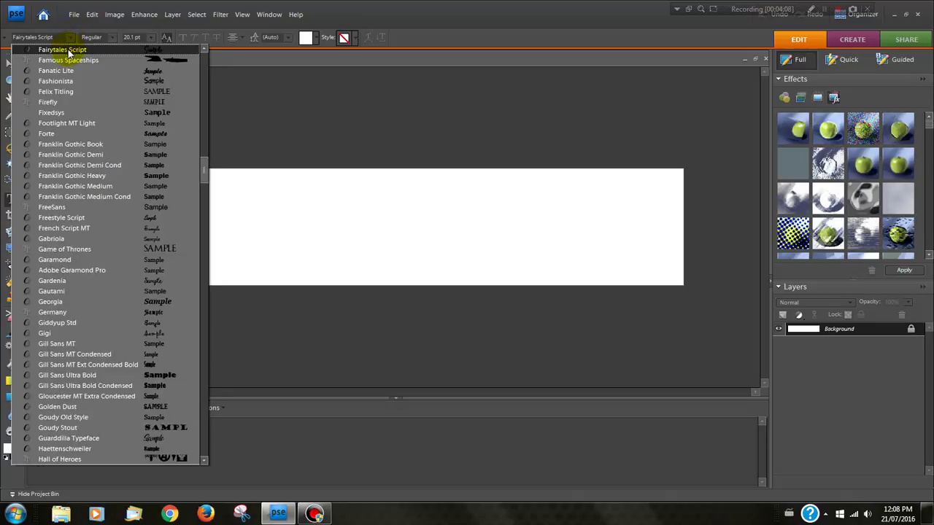
pyautogui.click(67, 49)
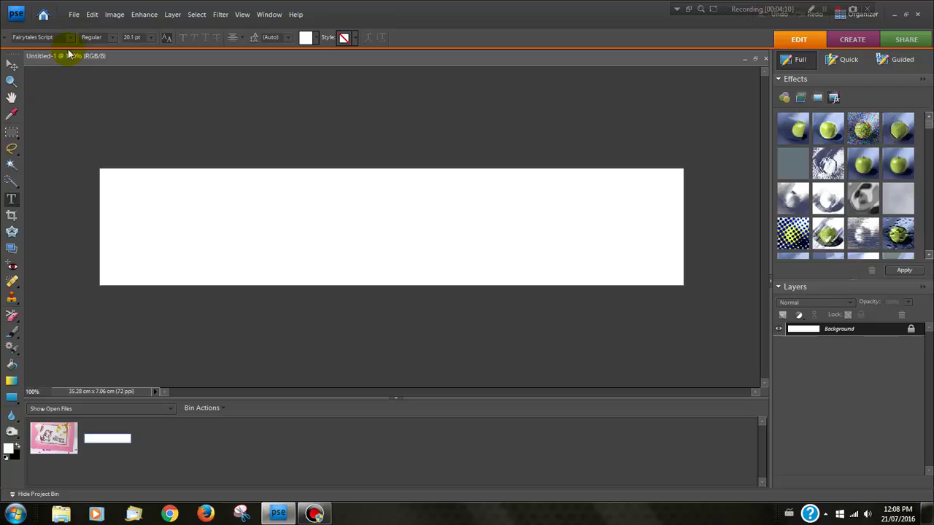
pyautogui.click(273, 221)
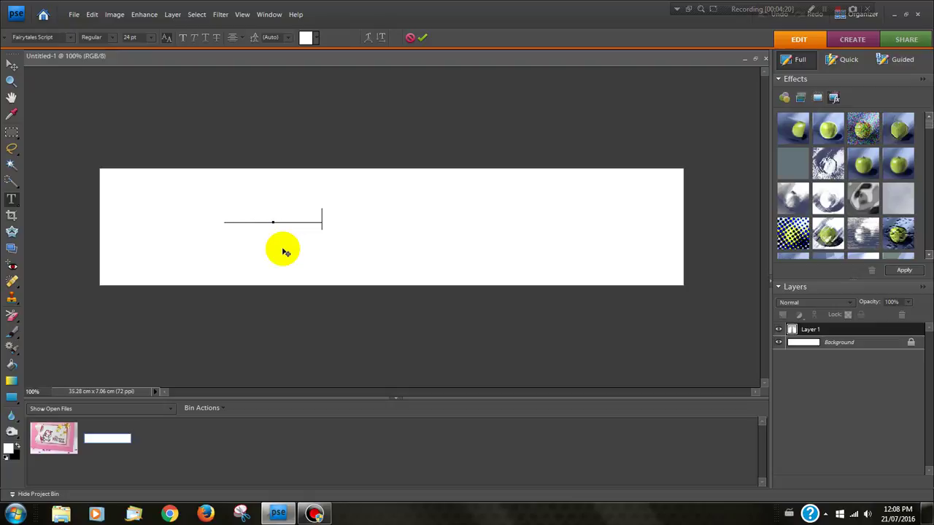
pyautogui.click(423, 37)
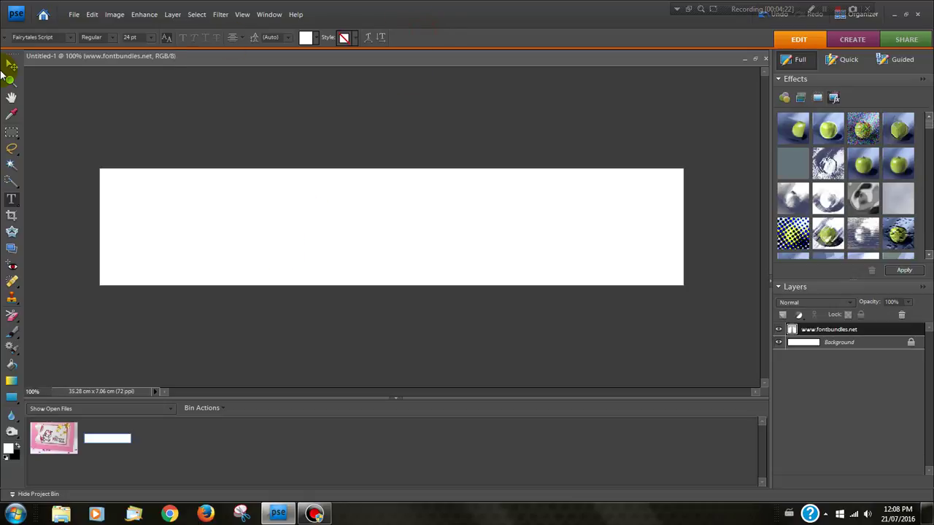
# Step: Select all the text, turn it black and confirm the colour change
pyautogui.click(10, 63)
pyautogui.doubleClick(307, 219)
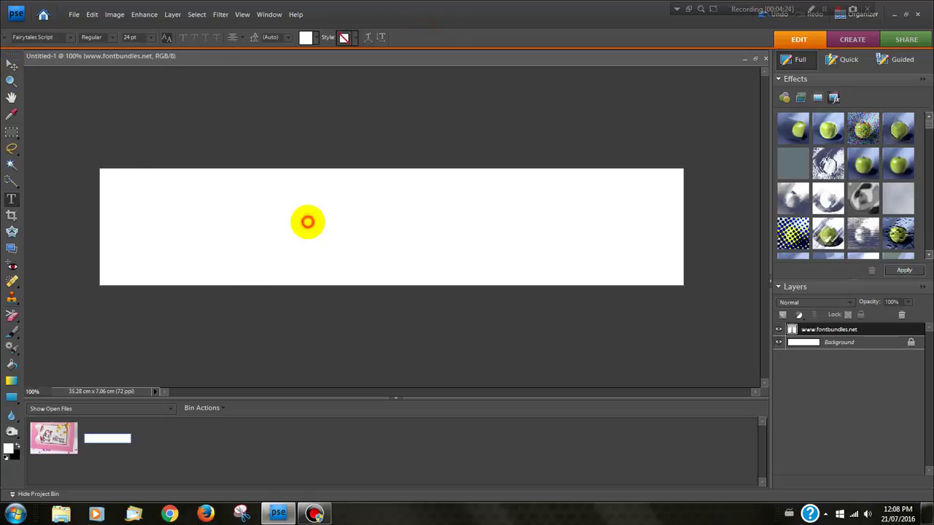
pyautogui.click(18, 446)
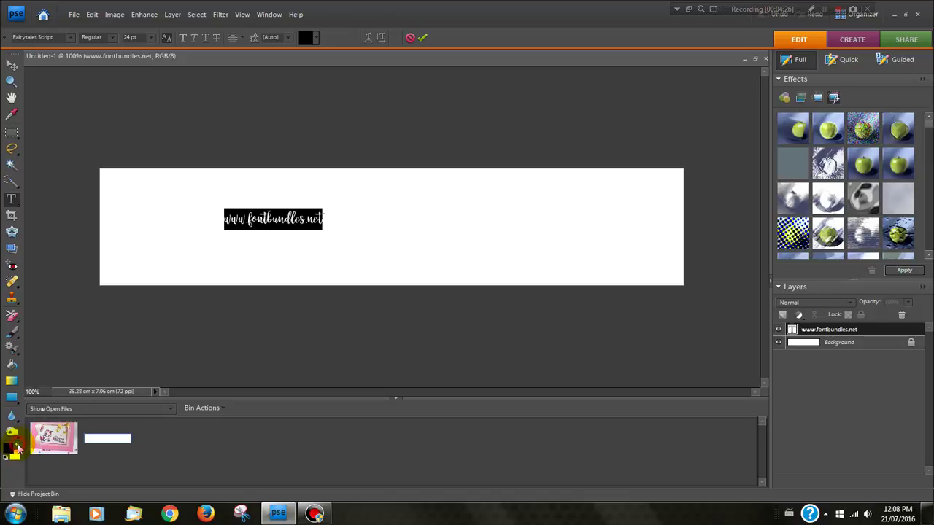
pyautogui.click(421, 38)
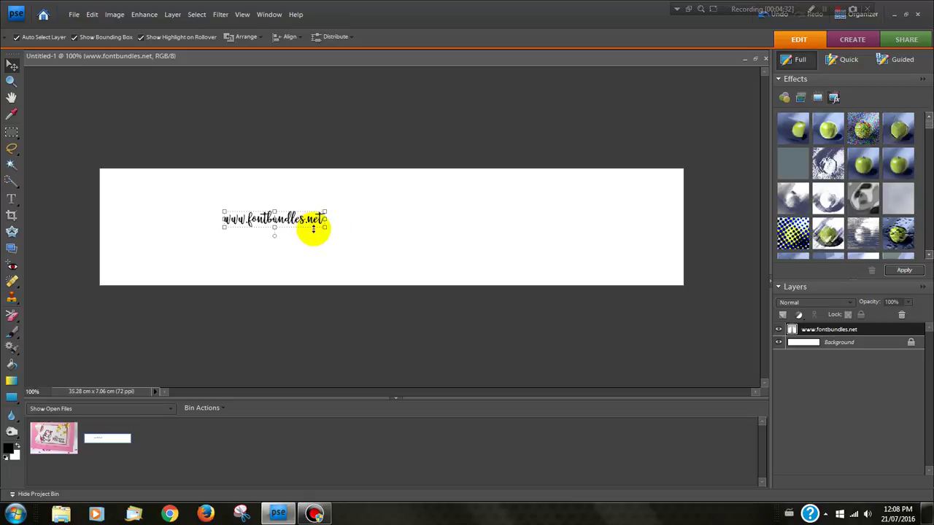
# Step: Scale the web address text to about 485%, centre it on the banner and commit
pyautogui.moveTo(325, 226); pyautogui.dragTo(654, 307)
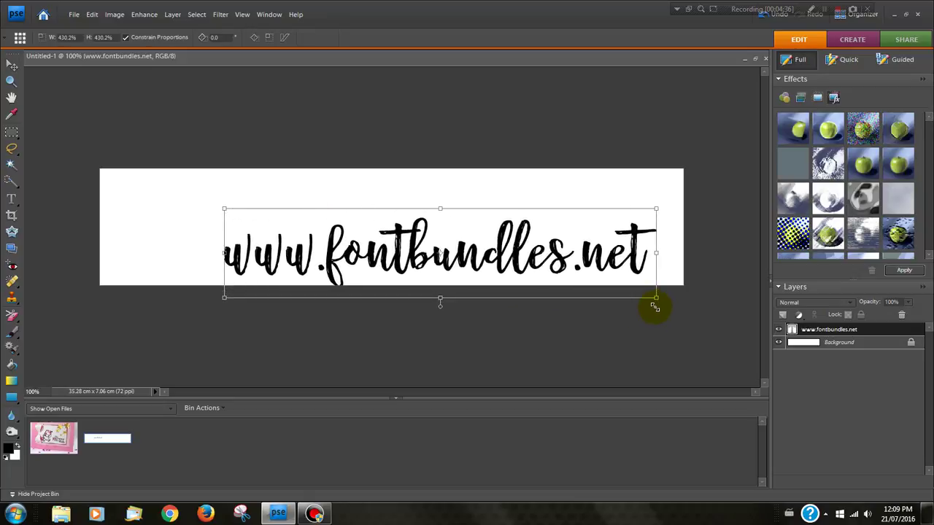
pyautogui.moveTo(224, 209); pyautogui.dragTo(167, 191)
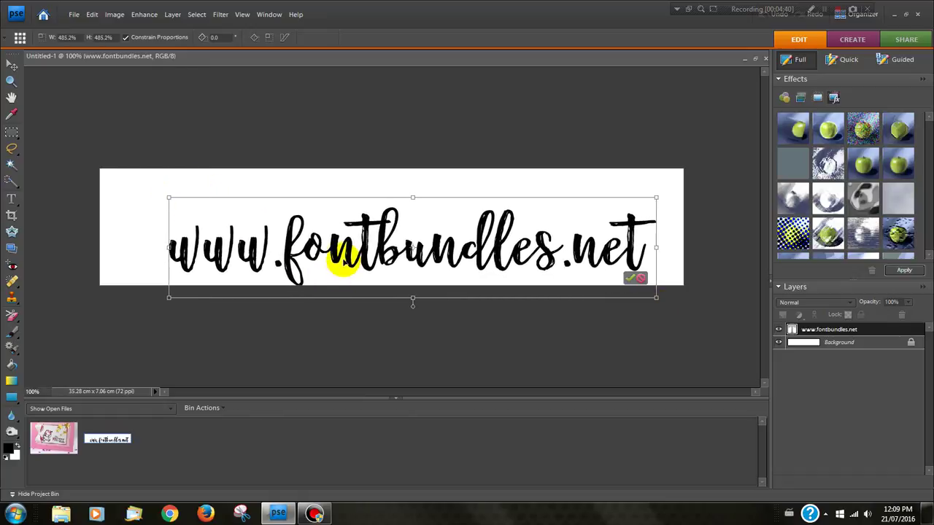
pyautogui.moveTo(343, 260); pyautogui.dragTo(316, 241)
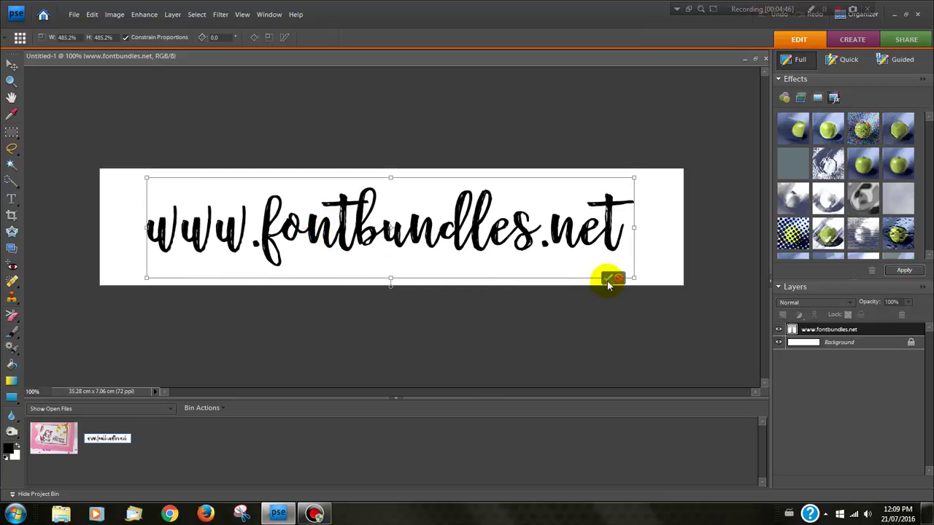
pyautogui.click(608, 280)
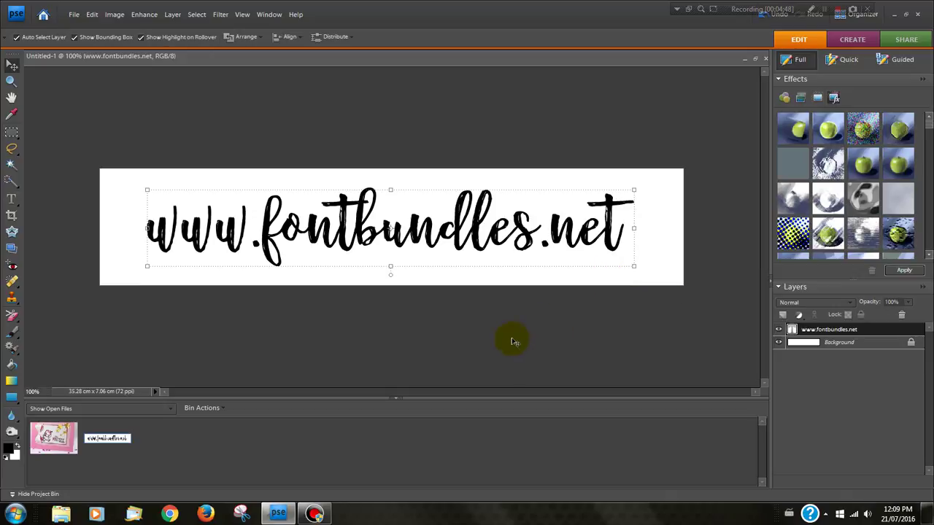
# Step: Define the whole banner as a brush named 'watermark2', then close Untitled-1 without saving
pyautogui.click(304, 342)
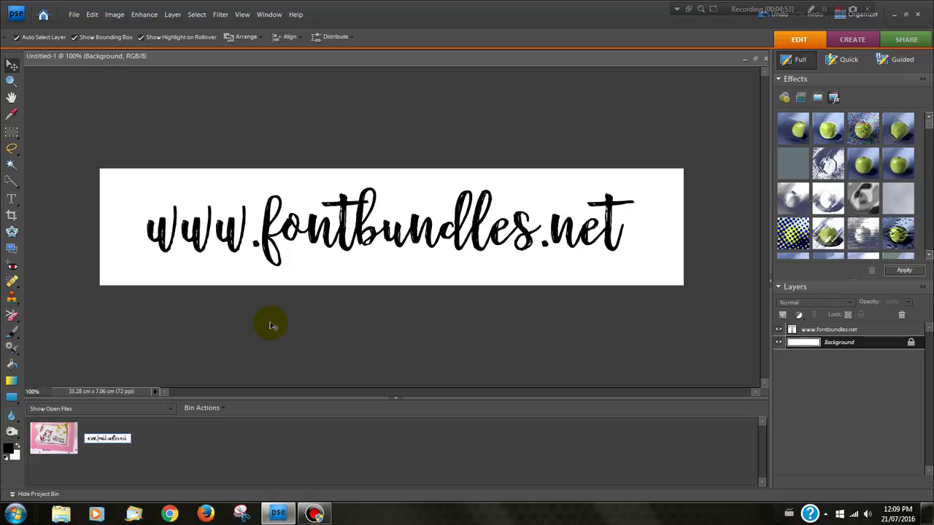
pyautogui.hotkey('ctrl', 'a')
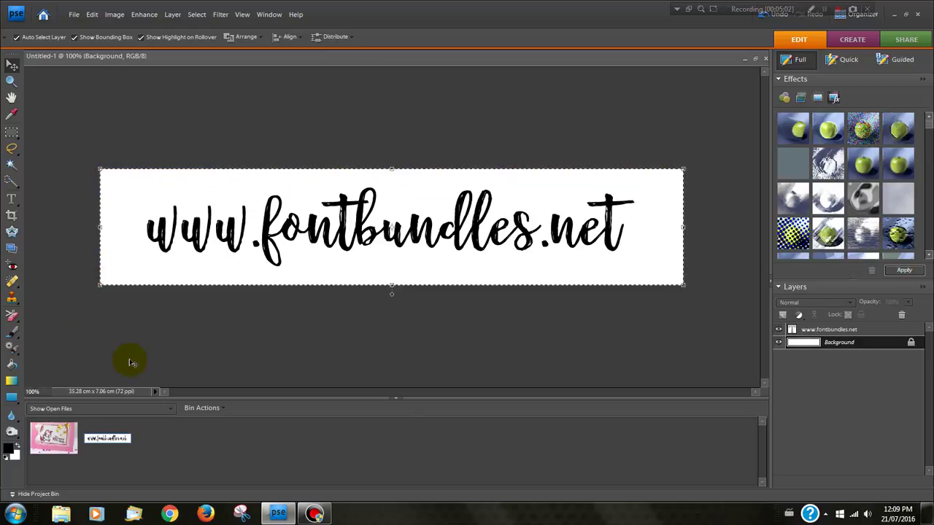
pyautogui.click(92, 15)
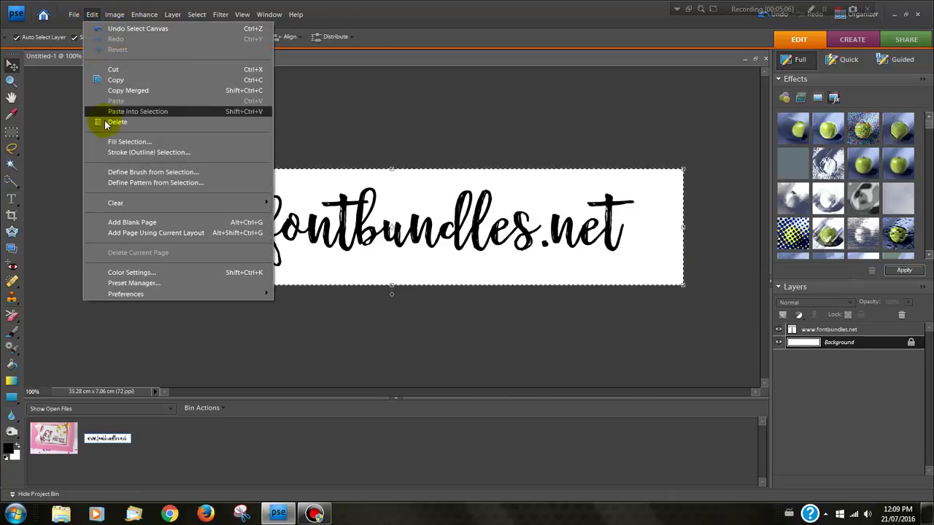
pyautogui.click(120, 177)
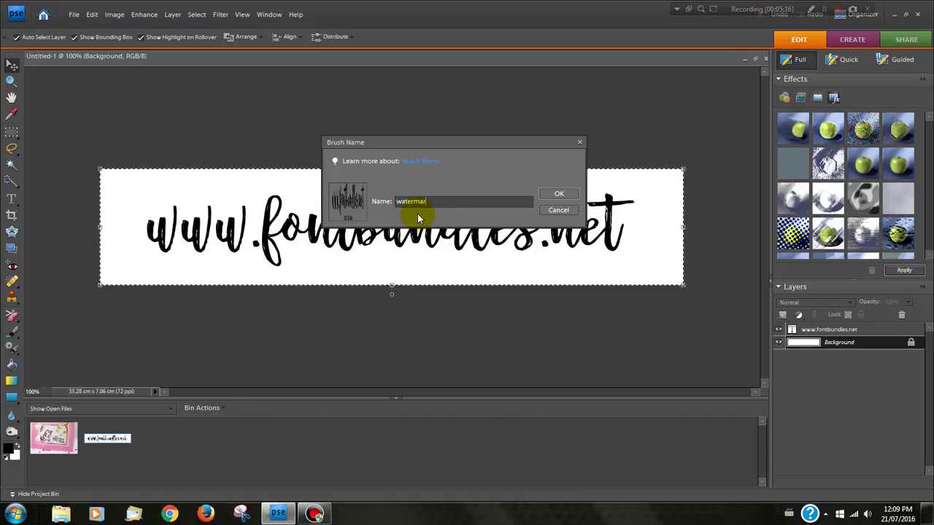
pyautogui.click(560, 194)
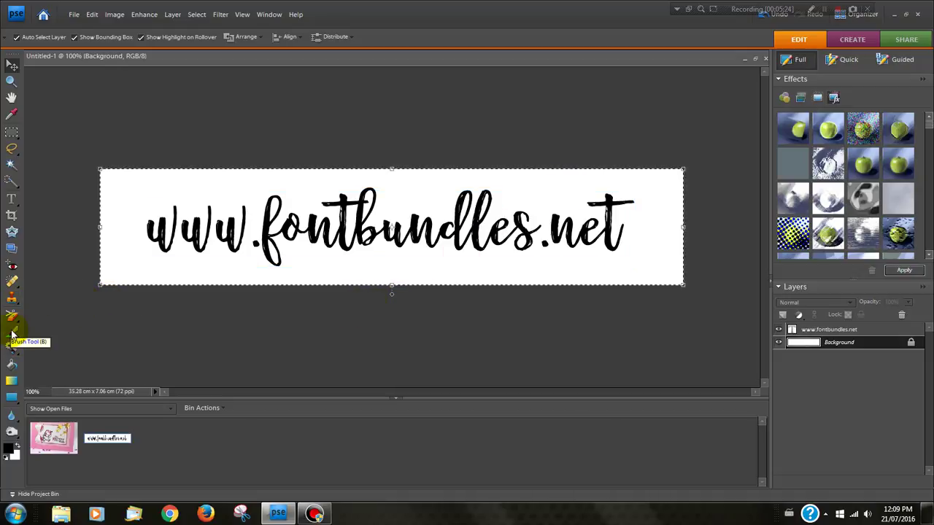
pyautogui.click(766, 60)
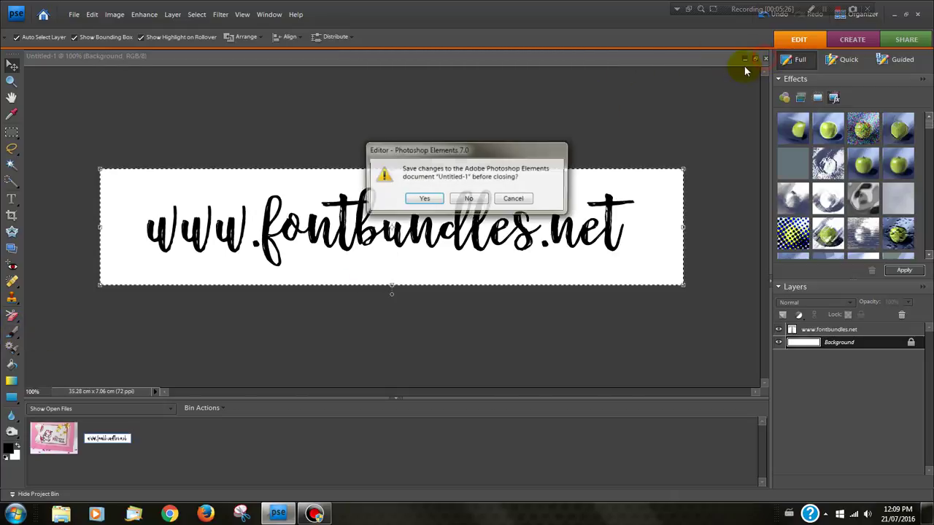
pyautogui.click(462, 200)
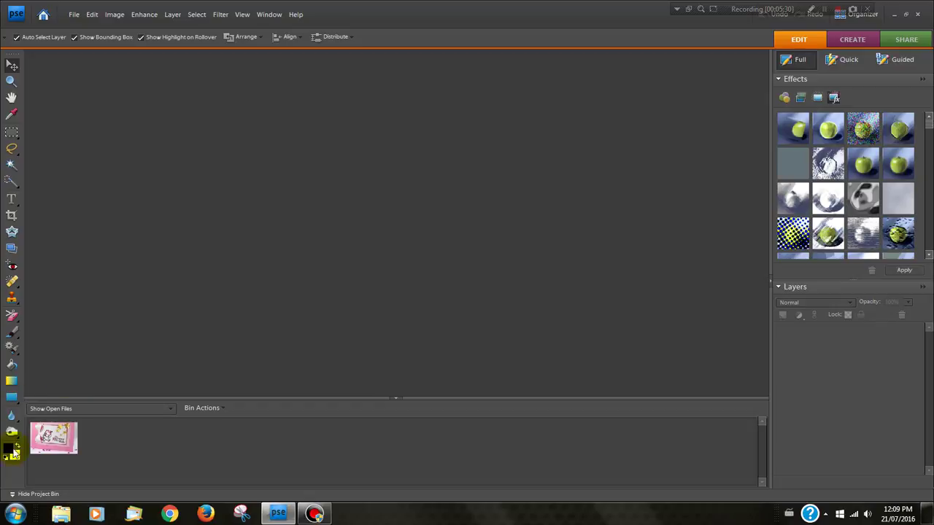
# Step: Open misti card finish.jpg, add a blank Layer 1, and select the watermark2 brush
pyautogui.doubleClick(59, 444)
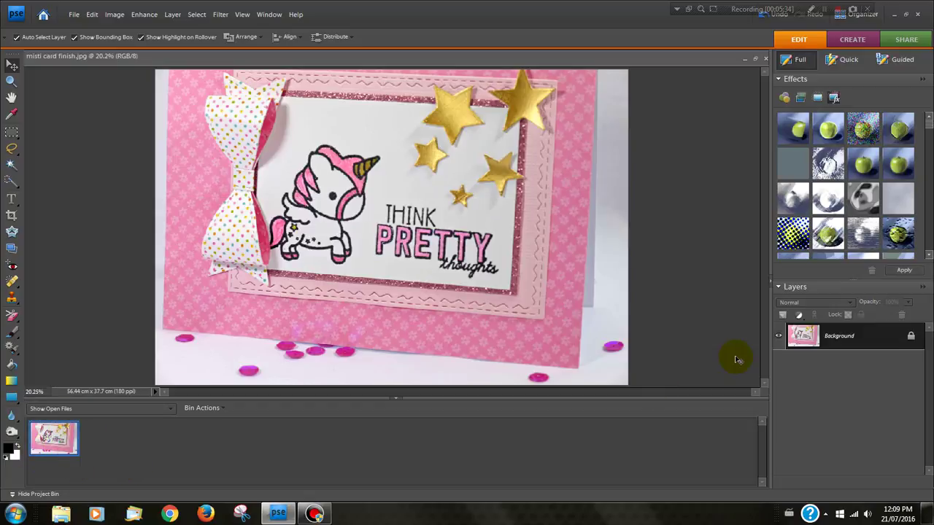
pyautogui.click(782, 315)
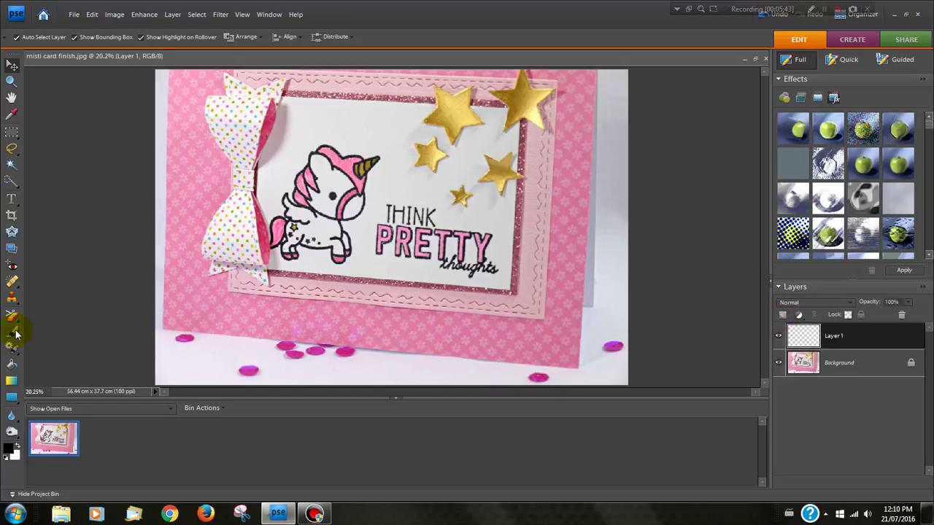
pyautogui.click(14, 334)
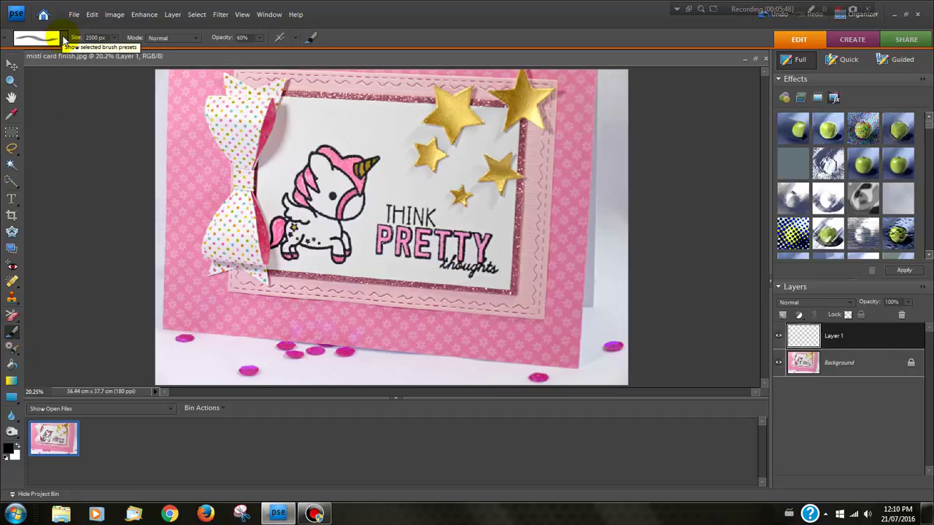
pyautogui.click(64, 38)
pyautogui.scroll(-1, 127, 183)
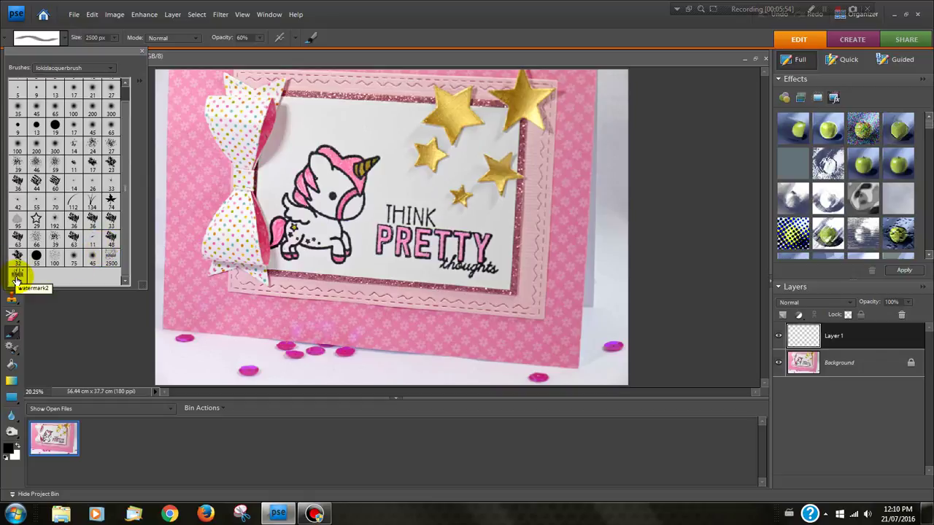
pyautogui.click(17, 276)
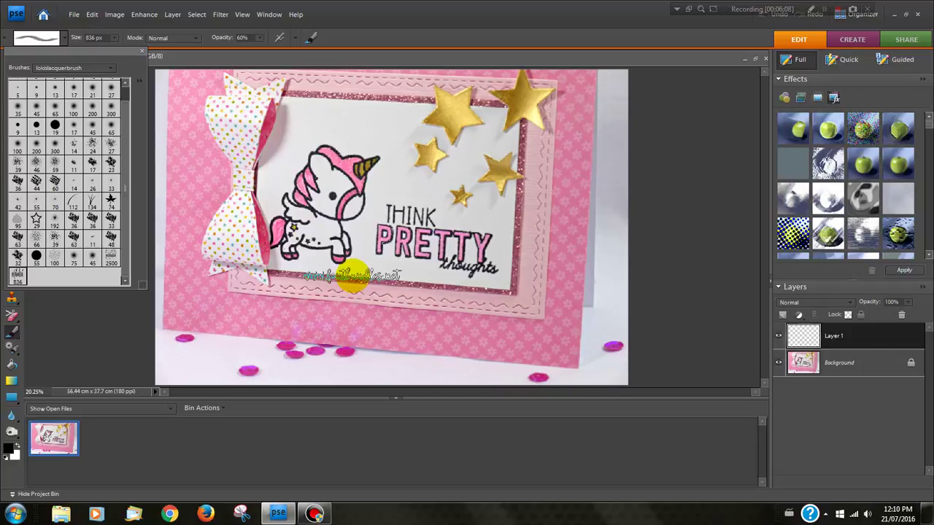
# Step: Enlarge the watermark2 brush to 2500 px and stamp it in white over PRETTY
pyautogui.press('[')
pyautogui.press('[')
pyautogui.press('[')
pyautogui.press('[')
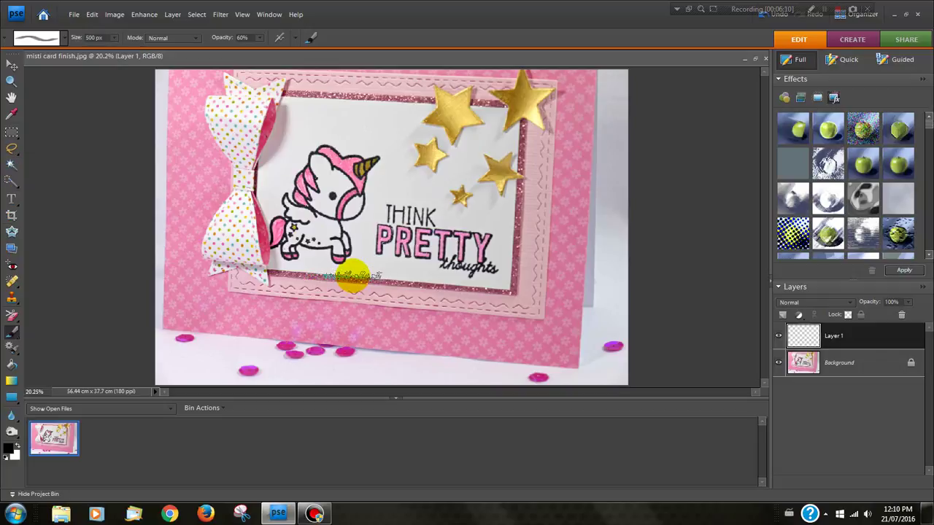
pyautogui.press(']')
pyautogui.press(']')
pyautogui.press(']')
pyautogui.press(']')
pyautogui.press(']')
pyautogui.press(']')
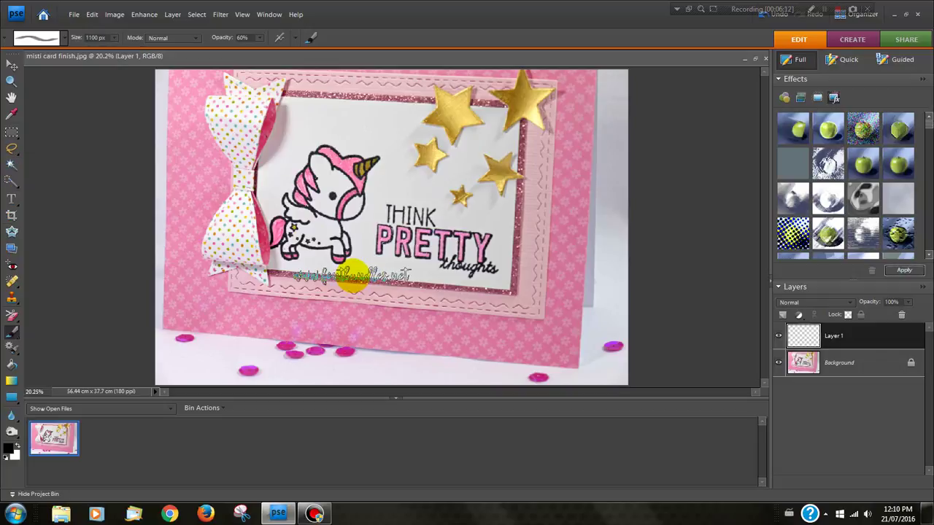
pyautogui.press(']')
pyautogui.press(']')
pyautogui.press(']')
pyautogui.press(']')
pyautogui.press(']')
pyautogui.press(']')
pyautogui.press(']')
pyautogui.press(']')
pyautogui.press(']')
pyautogui.press(']')
pyautogui.press(']')
pyautogui.press(']')
pyautogui.press(']')
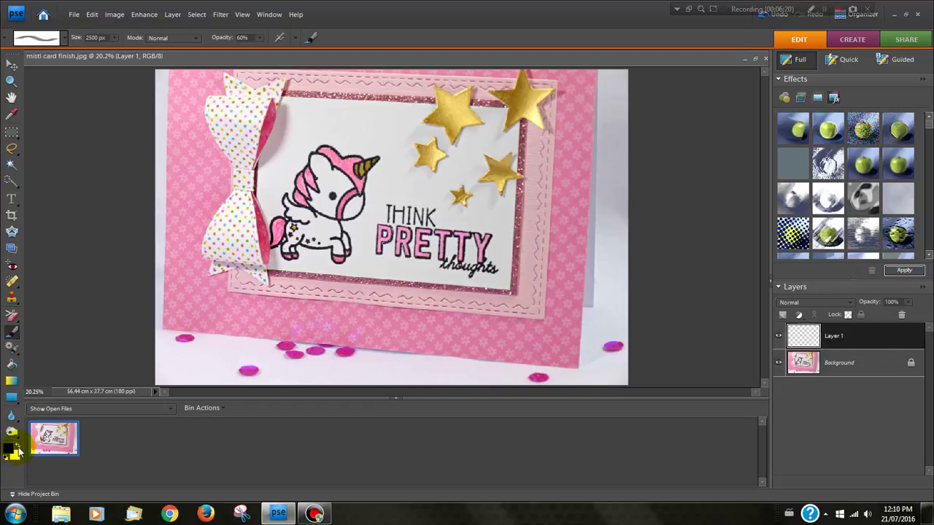
pyautogui.click(17, 449)
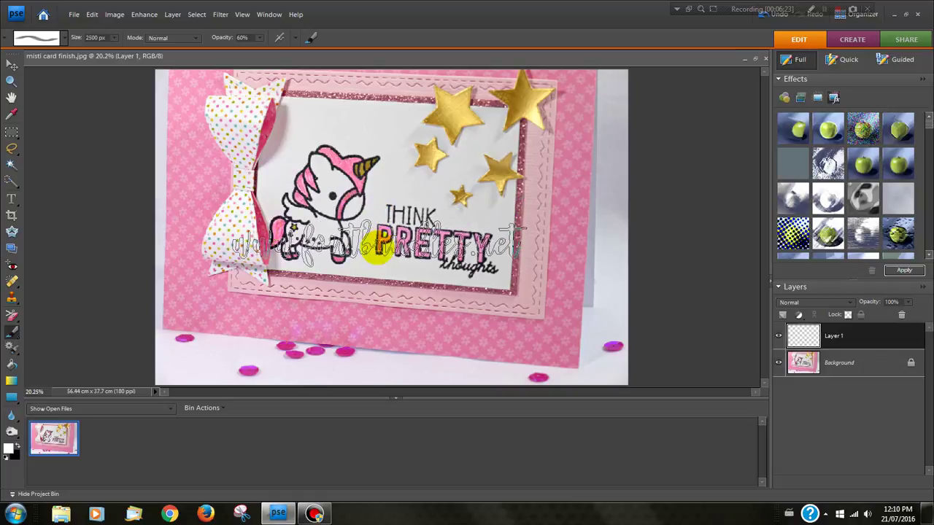
pyautogui.click(374, 253)
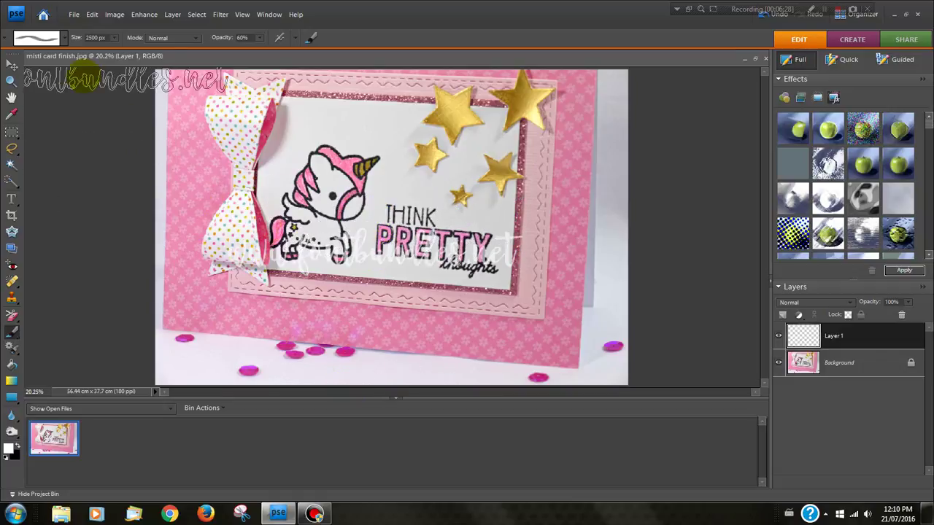
# Step: Shift the watermark right, tilt it about 25 degrees, scale it to 161.2%, and commit
pyautogui.click(12, 67)
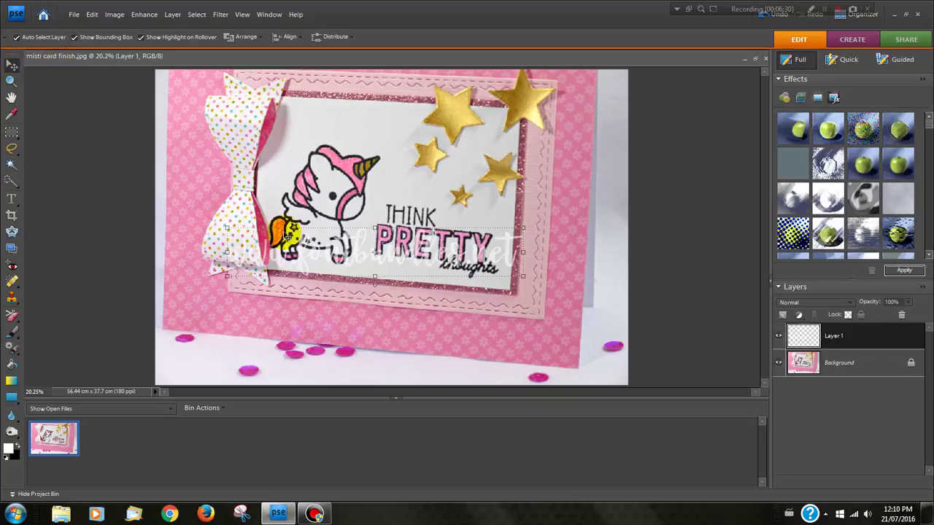
pyautogui.moveTo(348, 260); pyautogui.dragTo(428, 277)
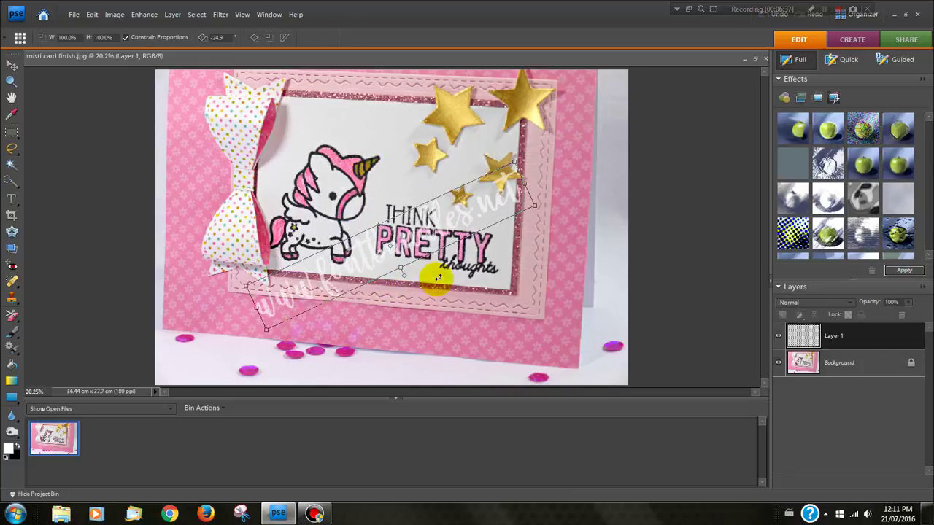
pyautogui.moveTo(535, 205); pyautogui.dragTo(648, 205)
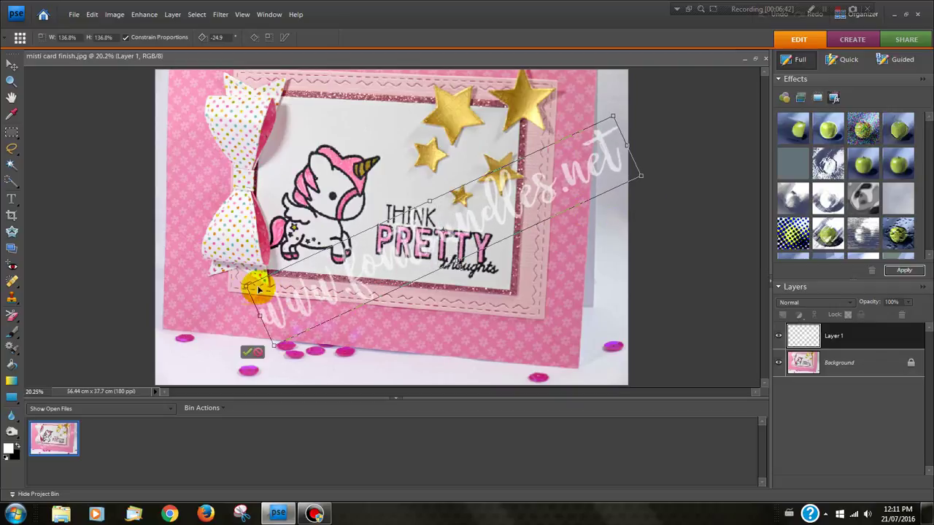
pyautogui.moveTo(245, 285); pyautogui.dragTo(165, 289)
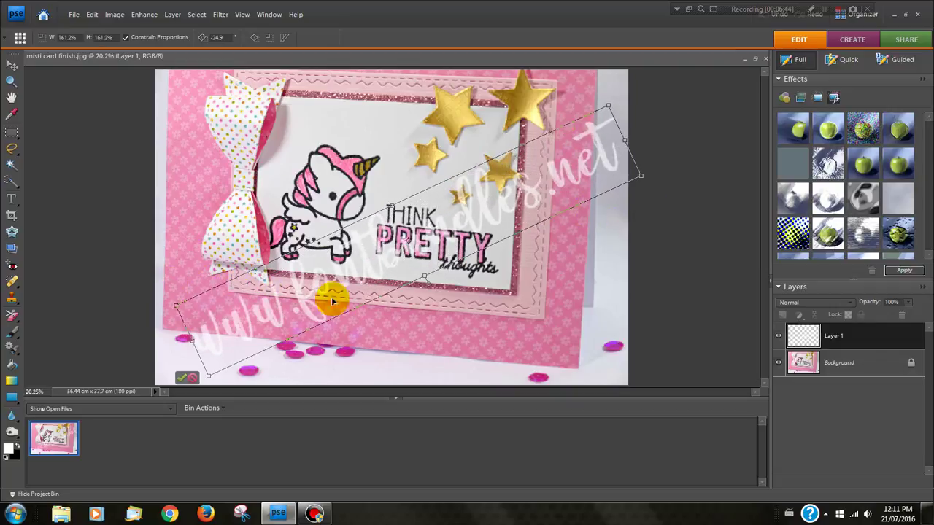
pyautogui.moveTo(350, 273)
pyautogui.mouseDown()
pyautogui.moveTo(348, 264)
pyautogui.moveTo(335, 271)
pyautogui.mouseUp()
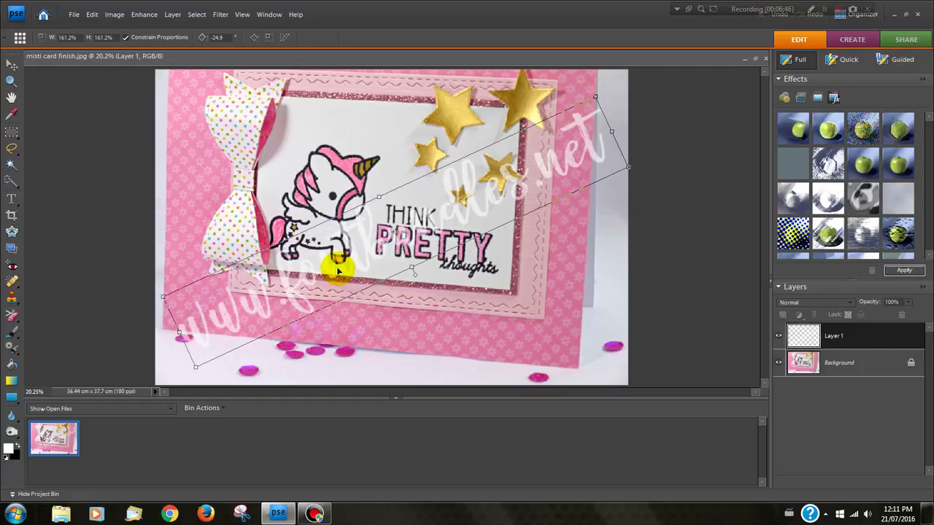
pyautogui.click(169, 376)
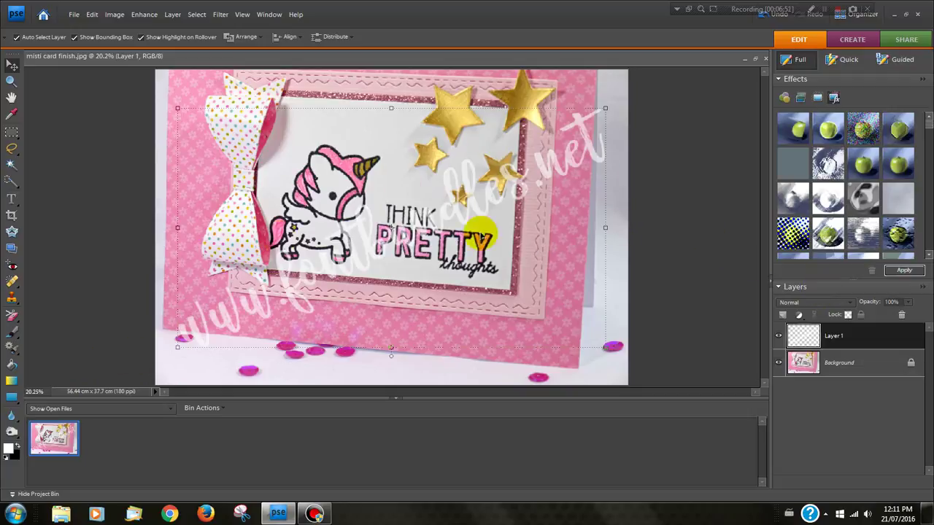
pyautogui.click(12, 331)
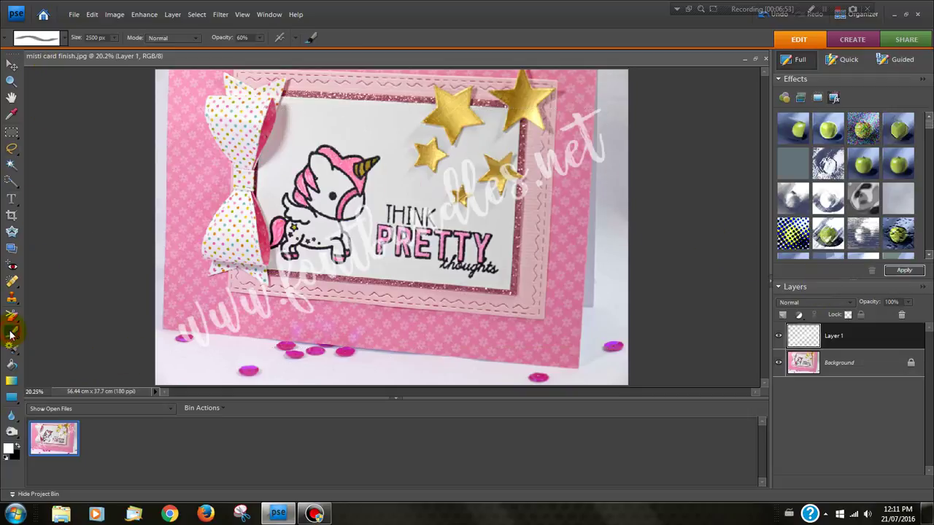
pyautogui.click(58, 38)
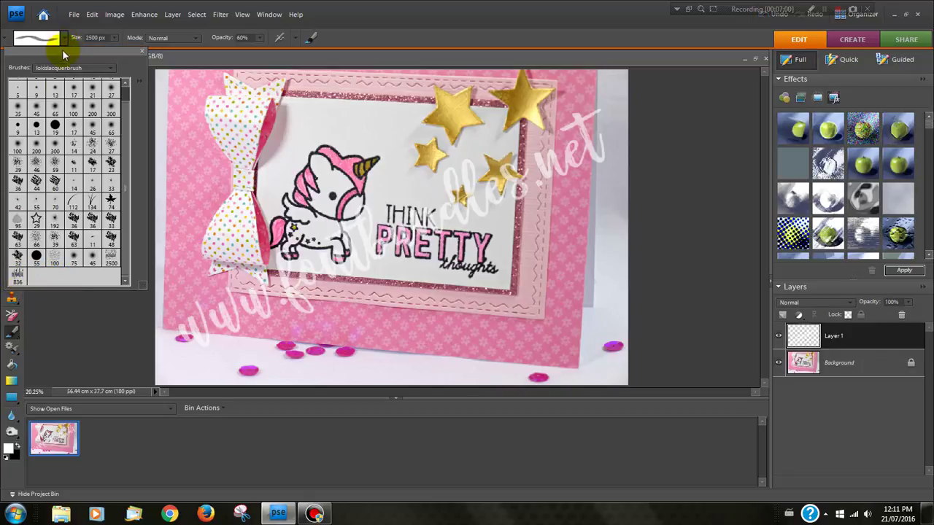
pyautogui.click(143, 55)
pyautogui.click(11, 64)
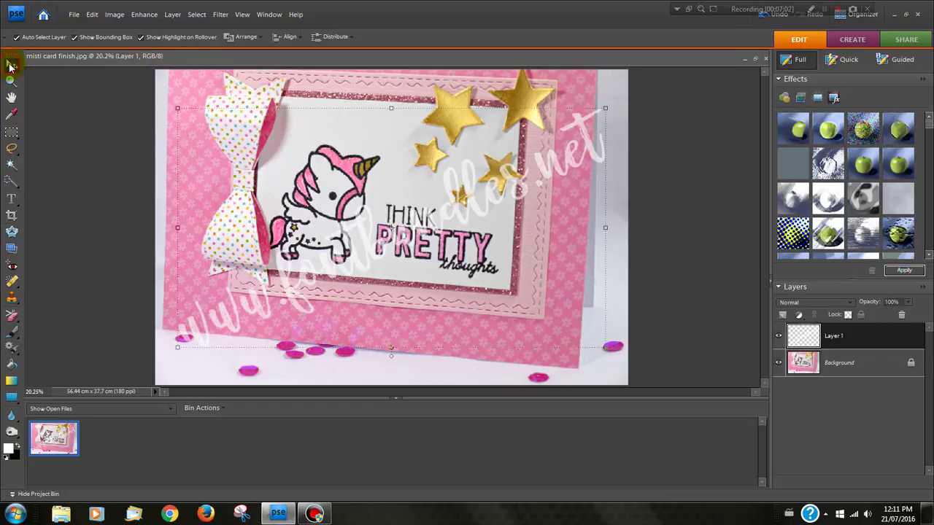